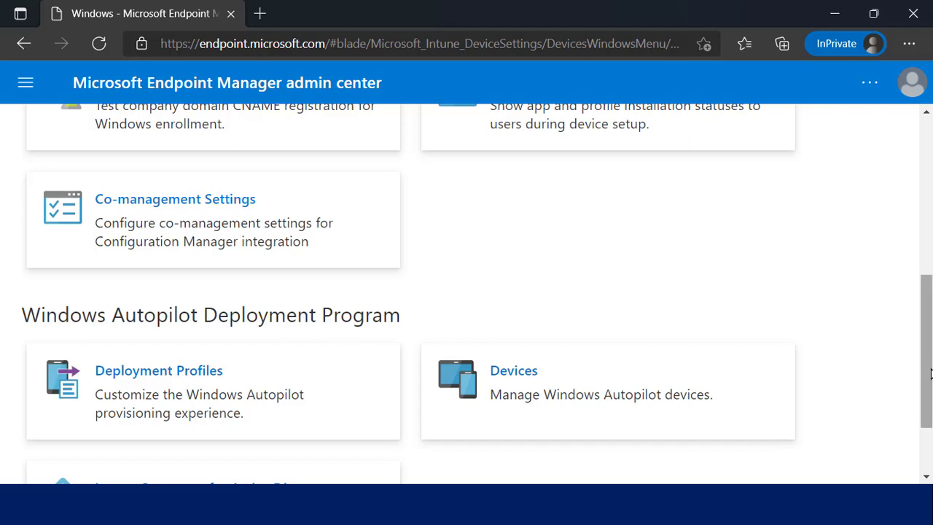
# Open the Windows Hello for Business enrollment settings and set Configure Windows Hello for Business to Enabled
pyautogui.moveTo(930, 374); pyautogui.dragTo(925, 267)
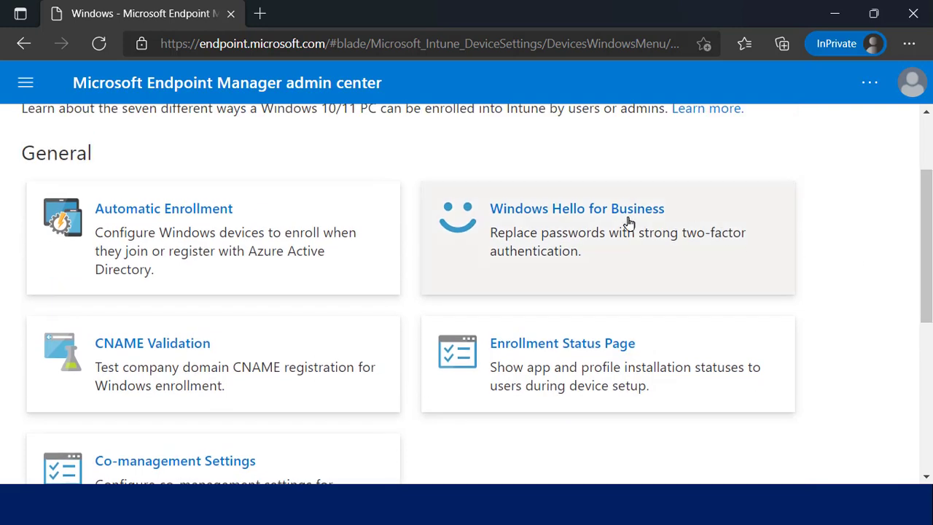
pyautogui.click(607, 247)
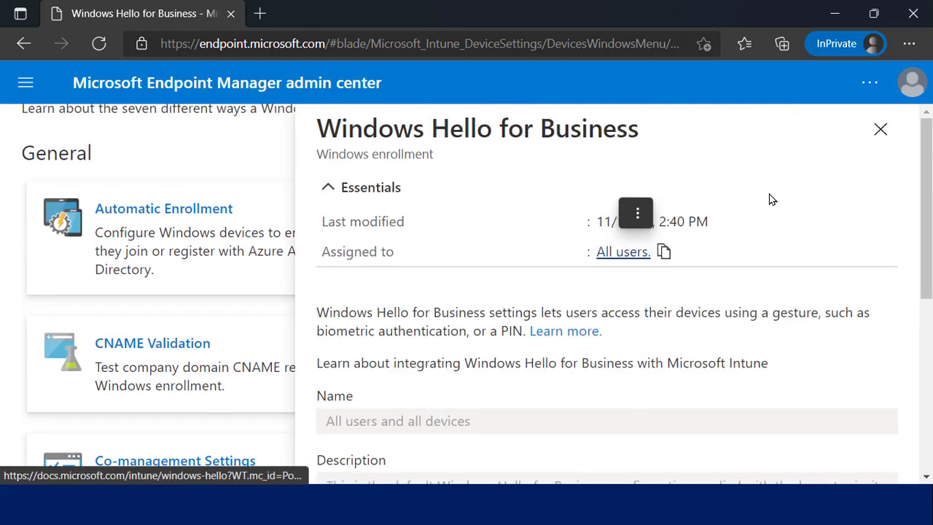
pyautogui.moveTo(925, 191); pyautogui.dragTo(918, 408)
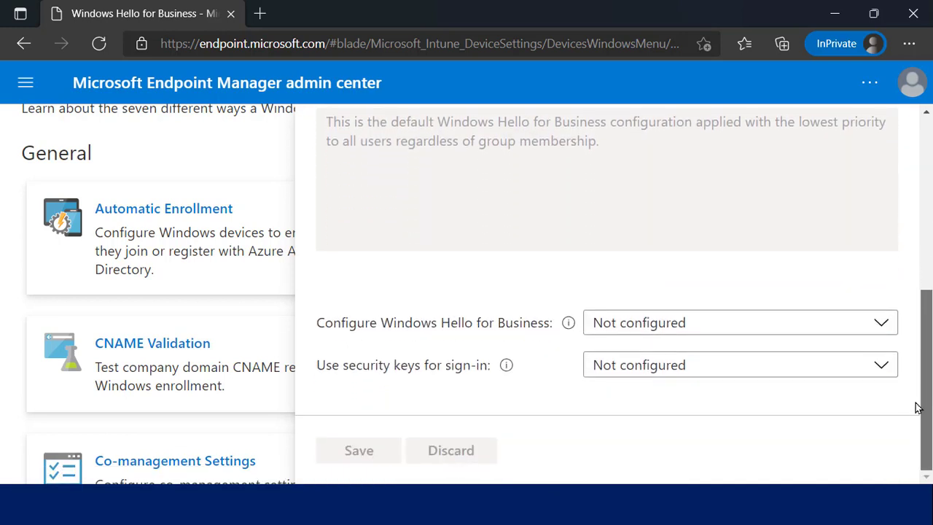
pyautogui.click(682, 328)
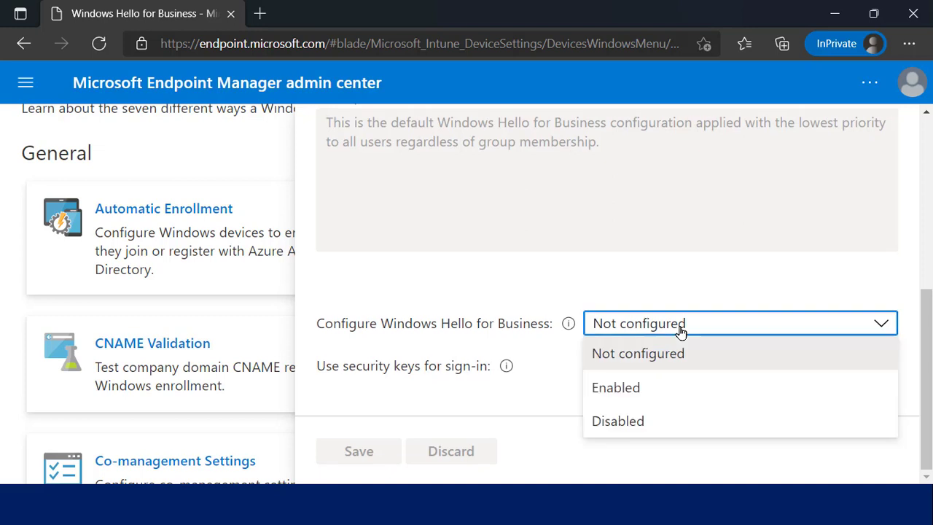
pyautogui.click(654, 399)
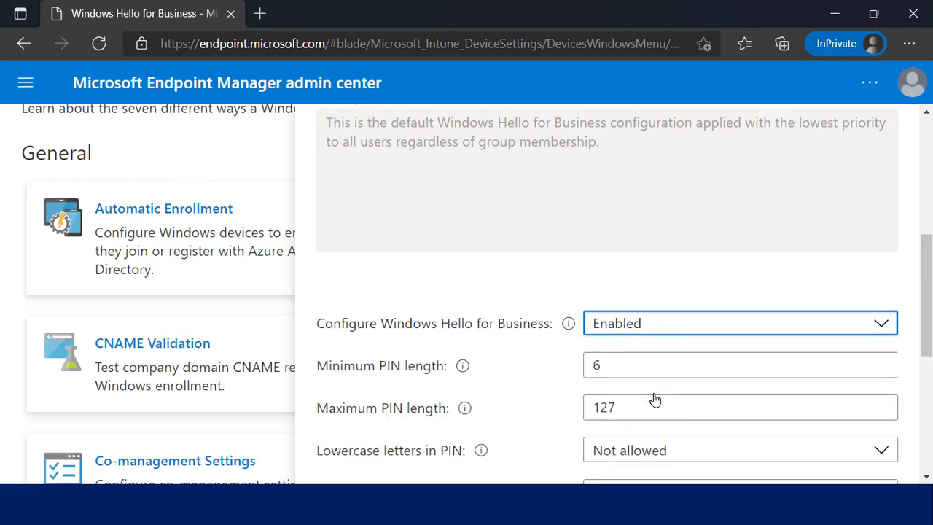
# Set Use security keys for sign-in to Enabled in the Windows Hello for Business settings
pyautogui.moveTo(928, 253); pyautogui.dragTo(930, 402)
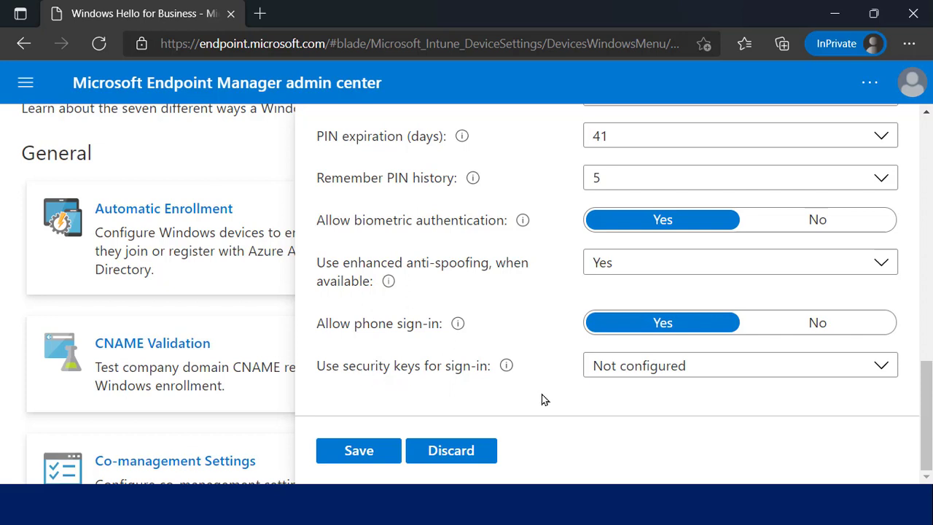
pyautogui.click(625, 368)
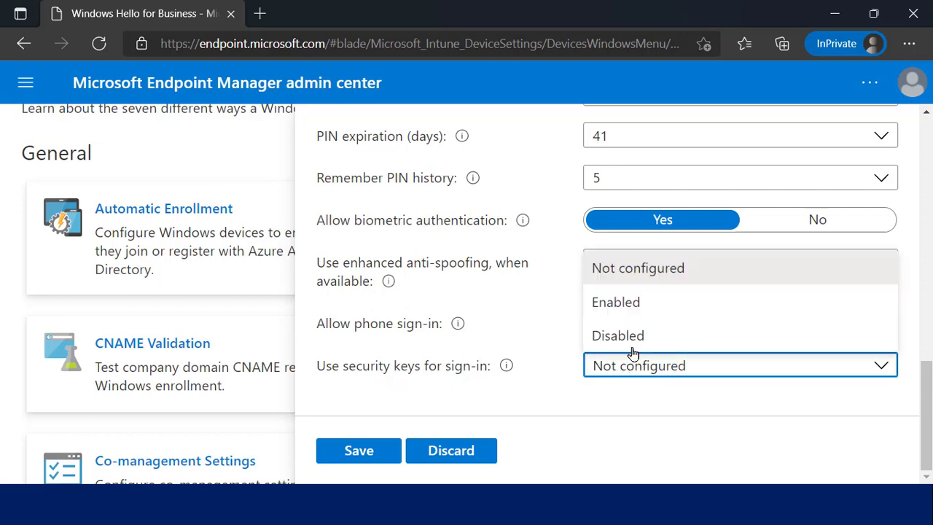
pyautogui.click(627, 301)
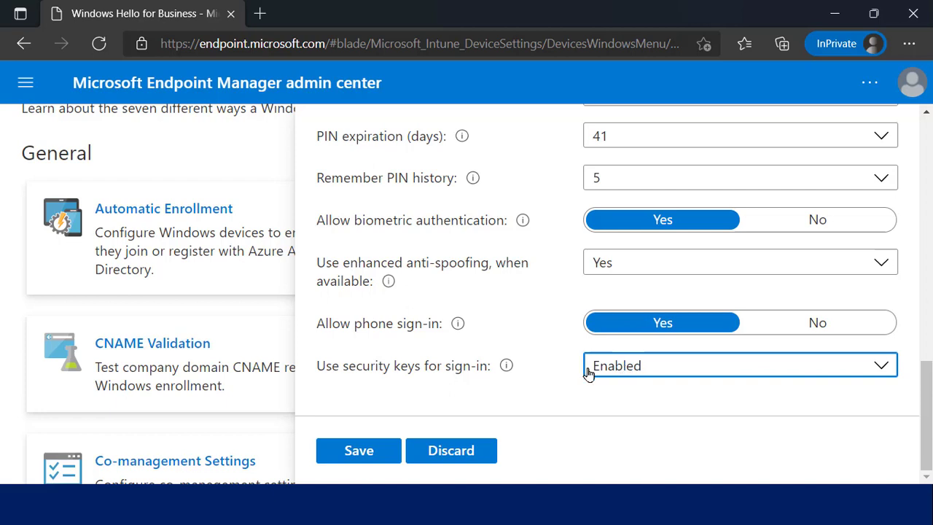
# Discard the Windows Hello for Business changes and close its settings
pyautogui.click(453, 458)
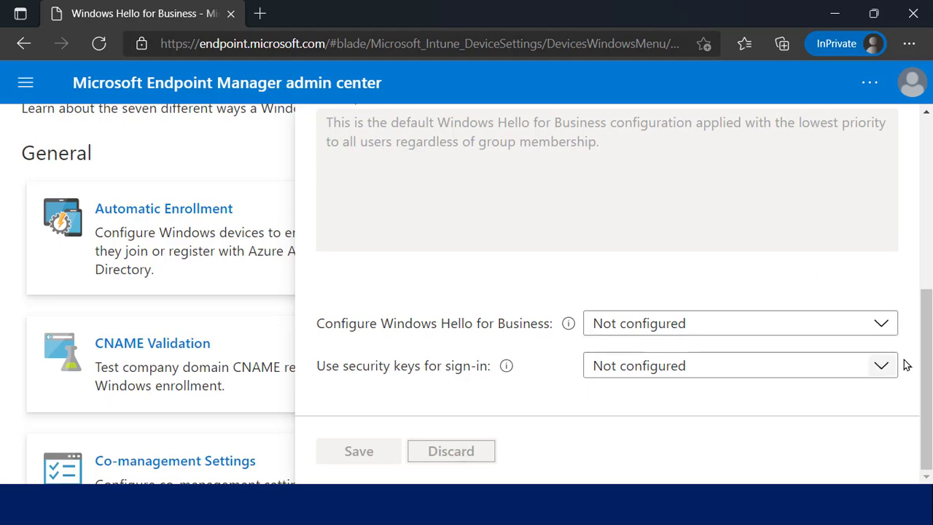
pyautogui.moveTo(929, 382); pyautogui.dragTo(923, 165)
pyautogui.click(893, 143)
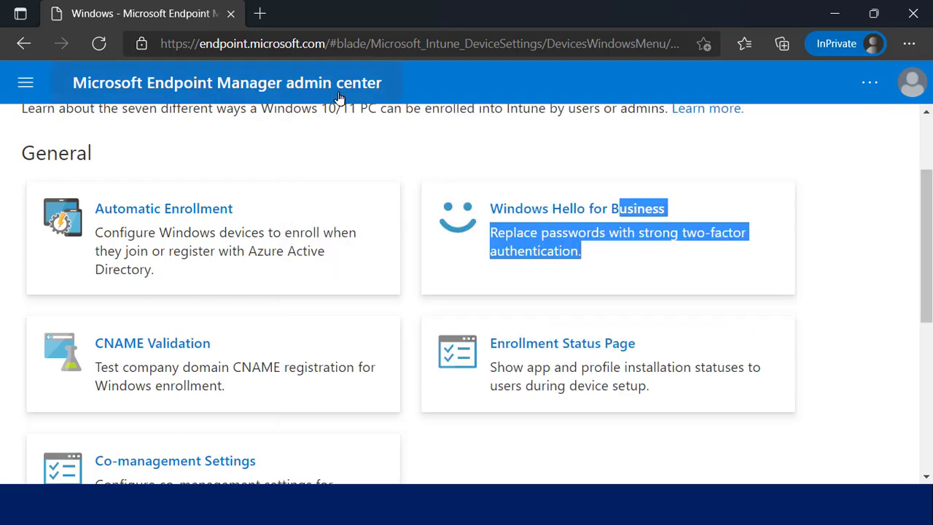
# Start a new Windows configuration profile for Windows 10 and later with the Templates profile type and view the available templates
pyautogui.click(27, 82)
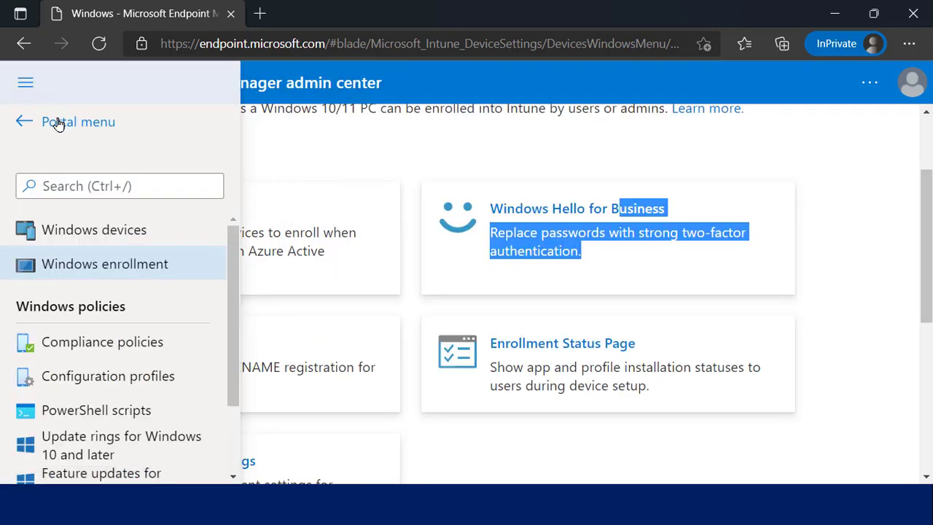
pyautogui.click(148, 382)
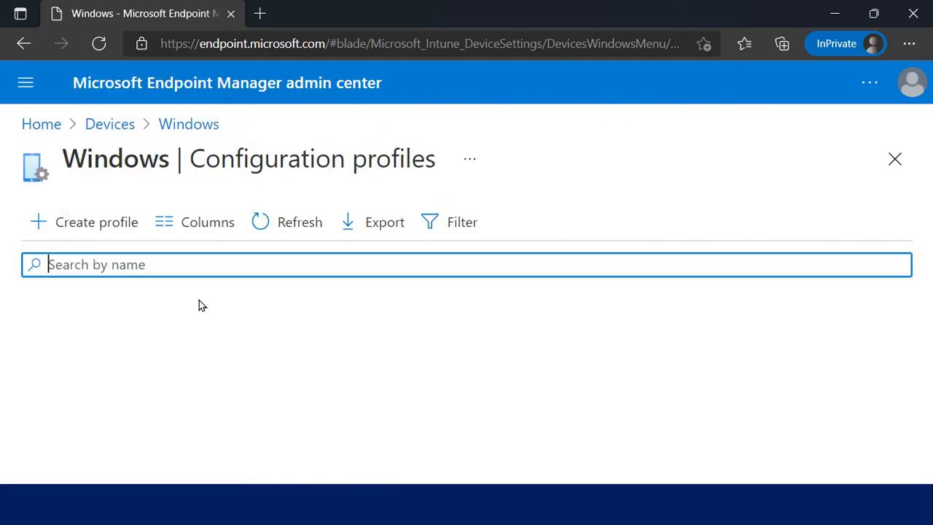
pyautogui.click(103, 234)
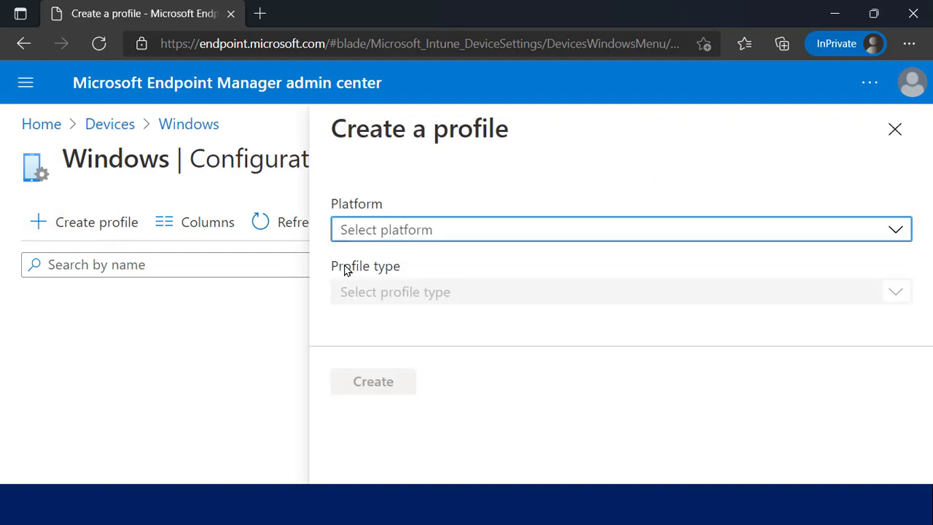
pyautogui.click(393, 235)
pyautogui.click(407, 262)
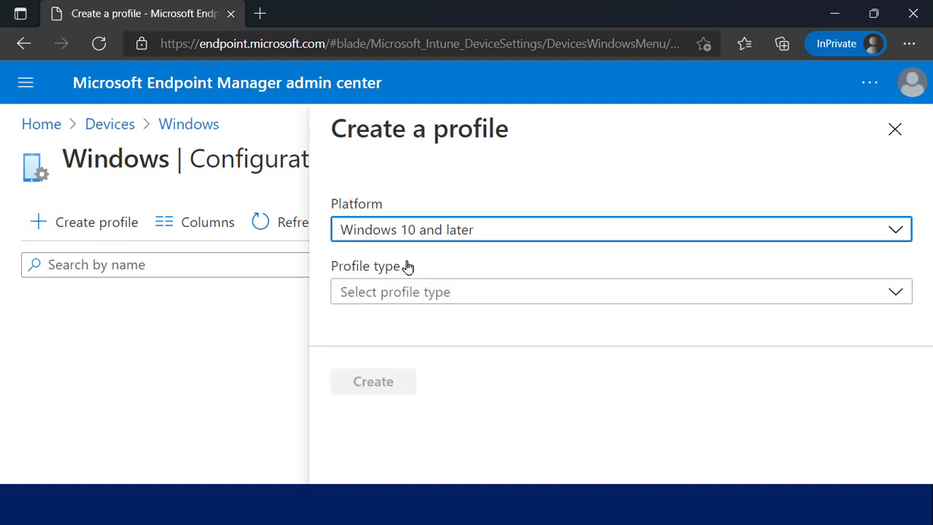
pyautogui.click(426, 293)
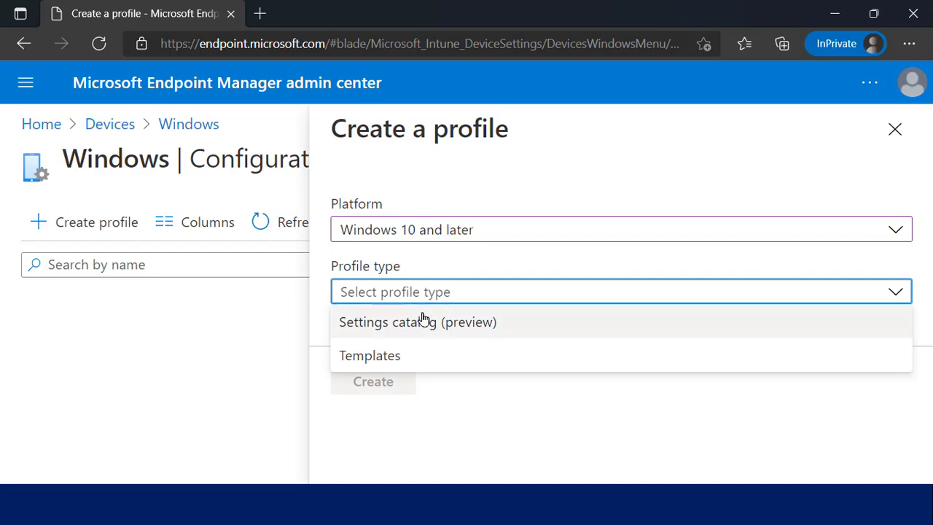
pyautogui.click(402, 355)
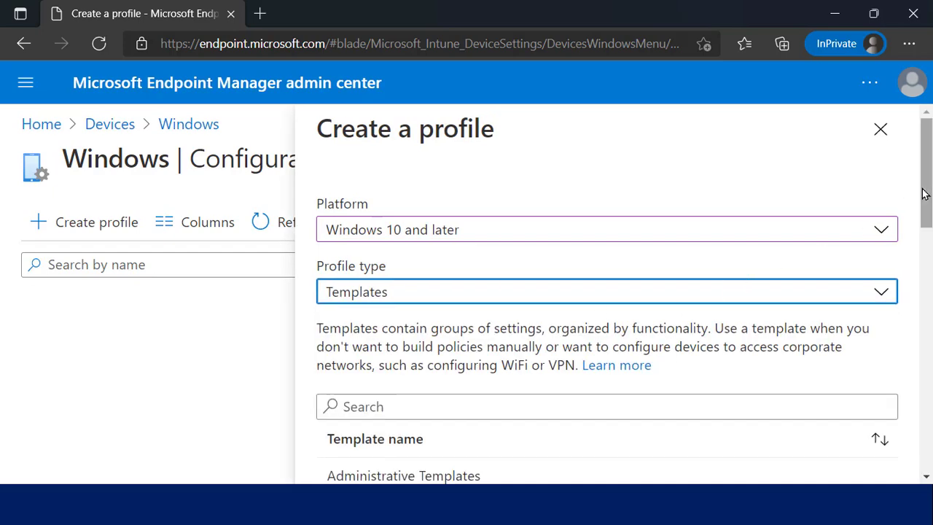
pyautogui.moveTo(927, 182)
pyautogui.mouseDown()
pyautogui.moveTo(927, 425)
pyautogui.moveTo(923, 218)
pyautogui.moveTo(864, 197)
pyautogui.mouseUp()
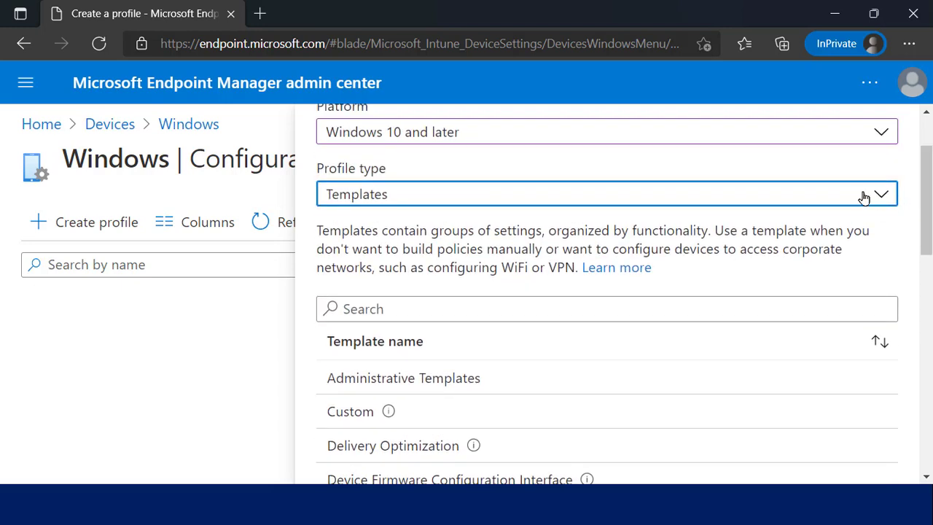
# Change the profile type to Settings catalog (preview) and proceed with creating the profile
pyautogui.click(702, 200)
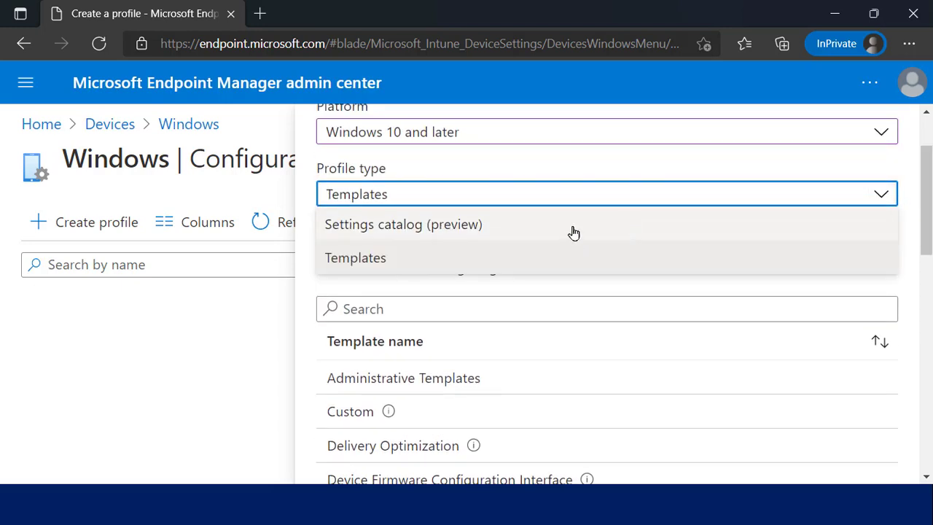
pyautogui.click(574, 233)
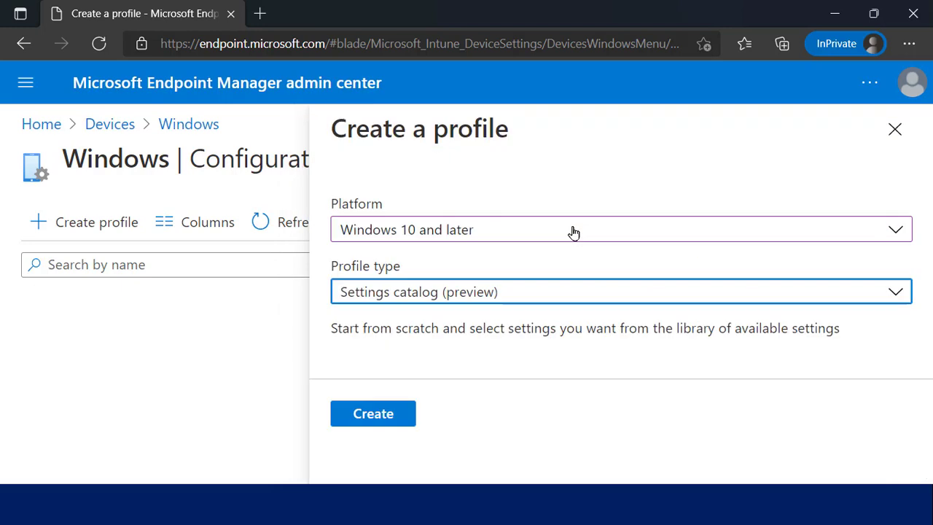
pyautogui.click(396, 420)
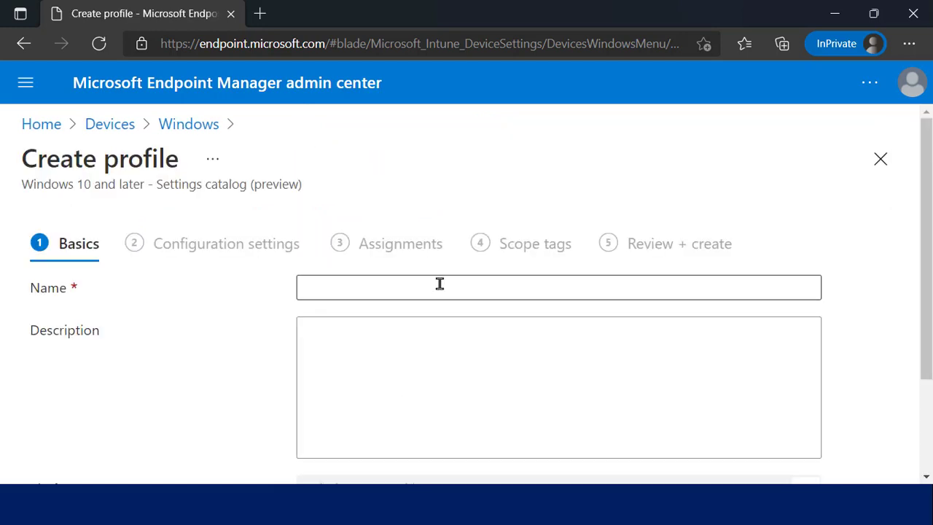
# Name the profile sldjf;lkadsjflkajd and continue to its configuration settings
pyautogui.click(439, 284)
pyautogui.write('sldjf;lkadsjflkajd')
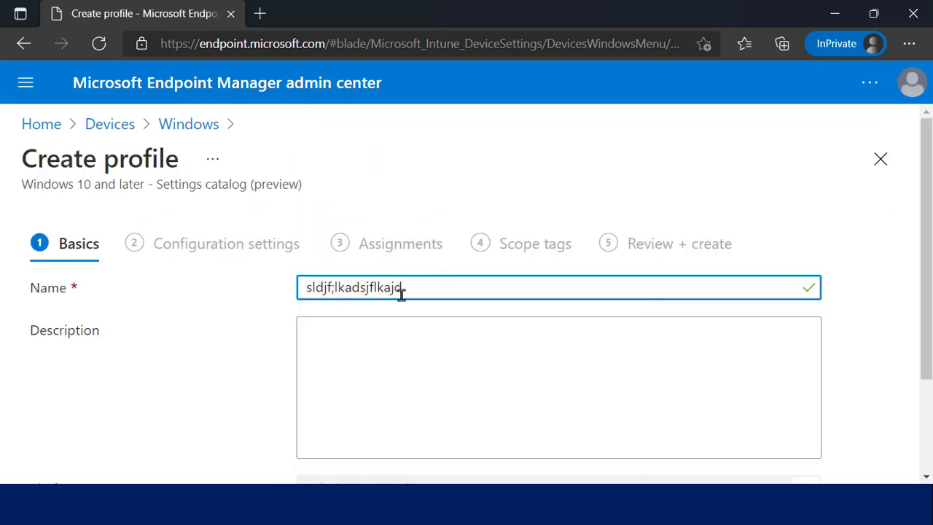
pyautogui.click(255, 401)
pyautogui.scroll(-3, 258, 400)
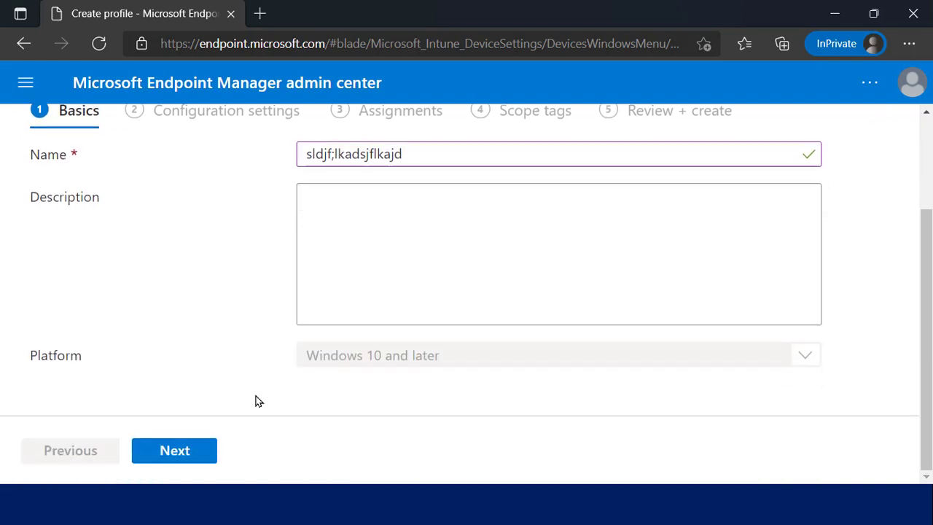
pyautogui.click(181, 449)
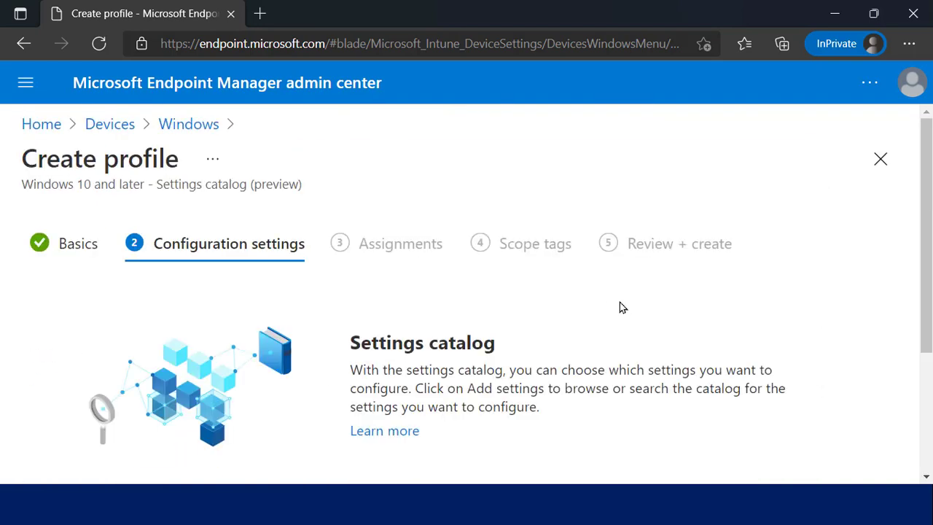
# Open the settings picker and browse the full list of setting categories in the catalog
pyautogui.scroll(-3, 620, 306)
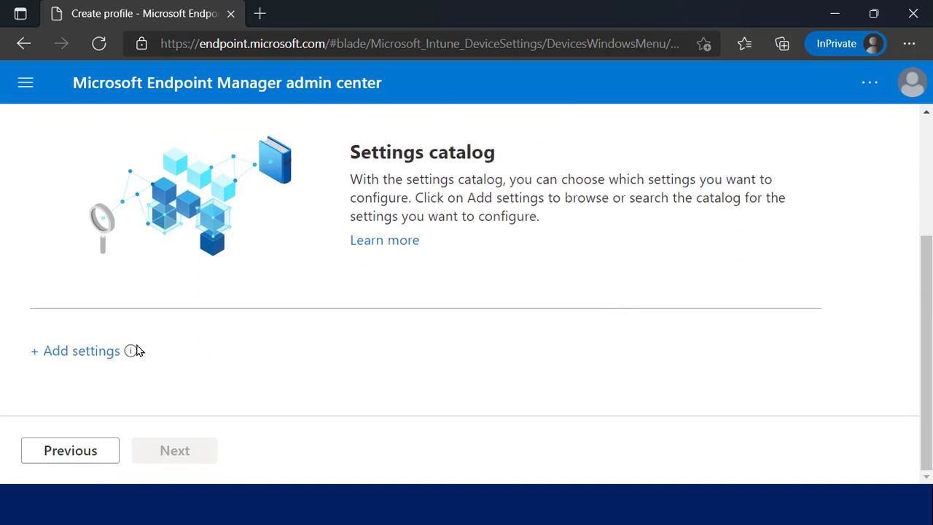
pyautogui.click(108, 357)
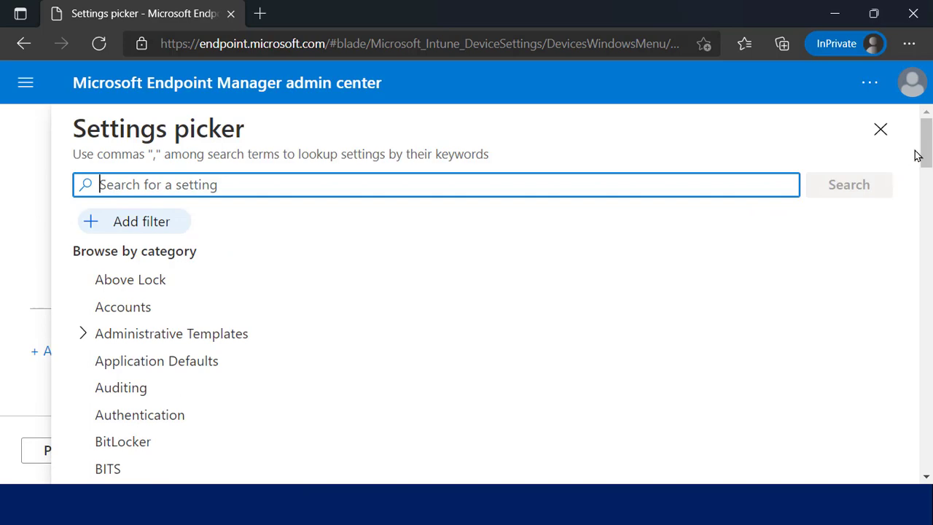
pyautogui.moveTo(925, 146); pyautogui.dragTo(896, 430)
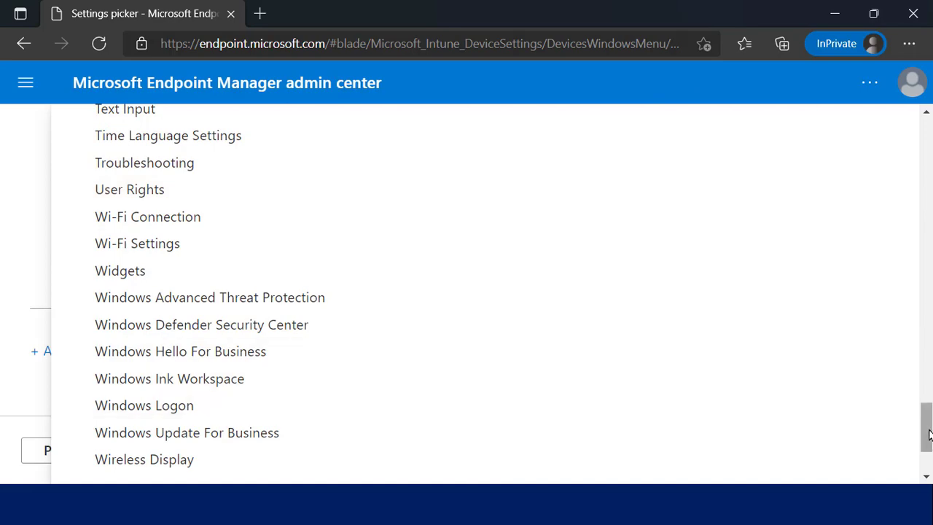
pyautogui.moveTo(926, 436); pyautogui.dragTo(907, 80)
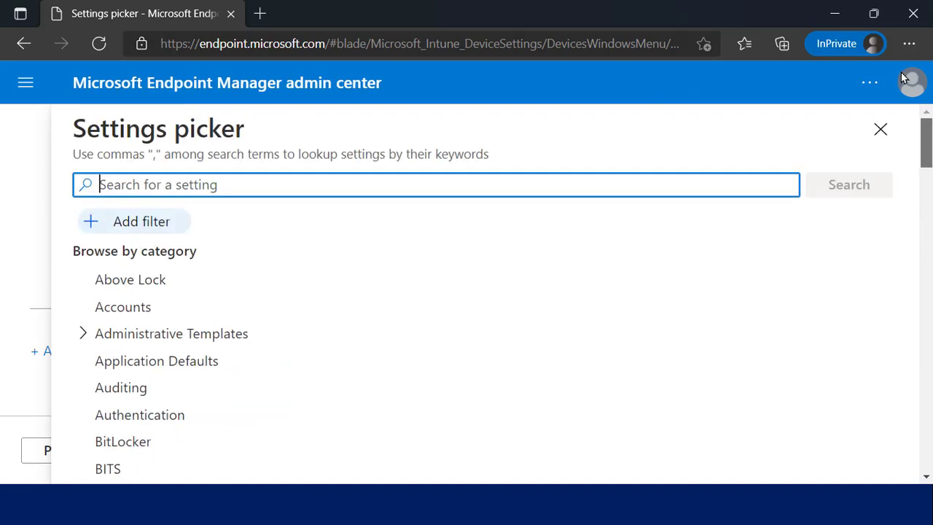
# Close the settings picker and abandon the profile without creating it
pyautogui.click(884, 130)
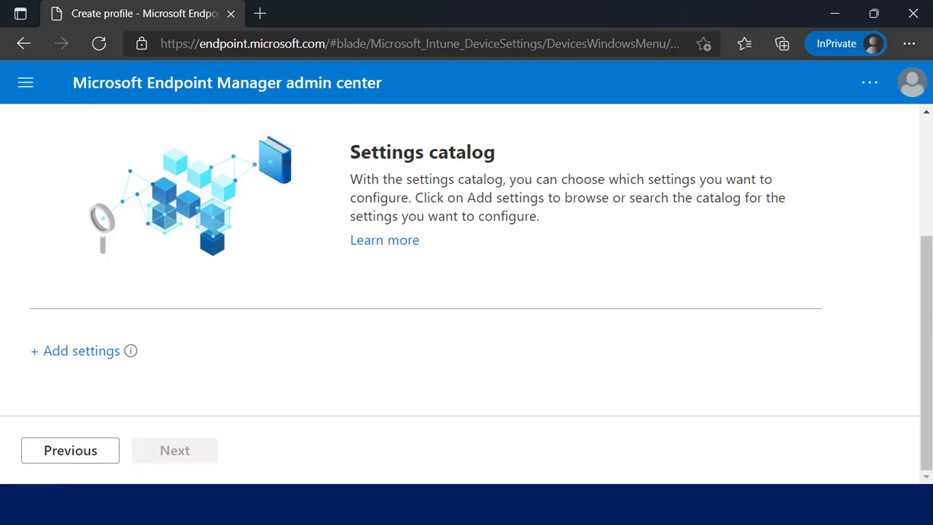
pyautogui.moveTo(928, 381); pyautogui.dragTo(930, 228)
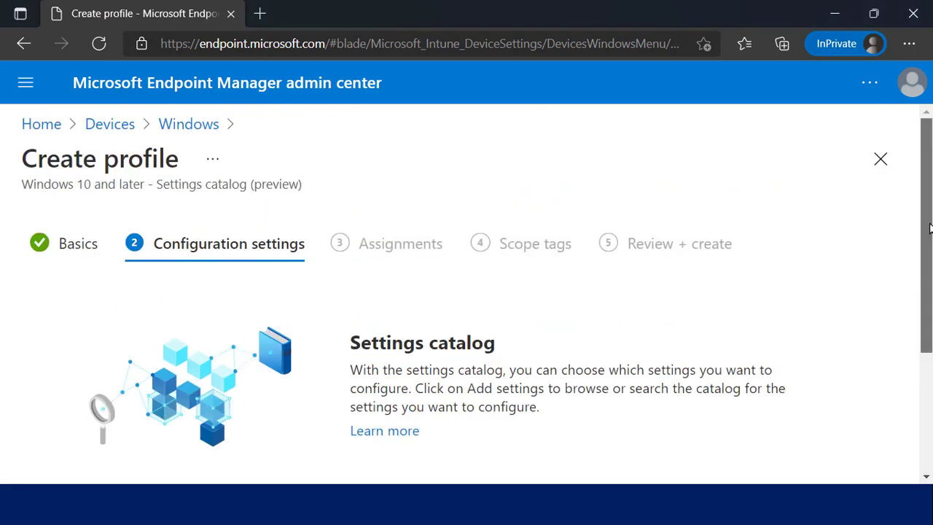
pyautogui.click(884, 170)
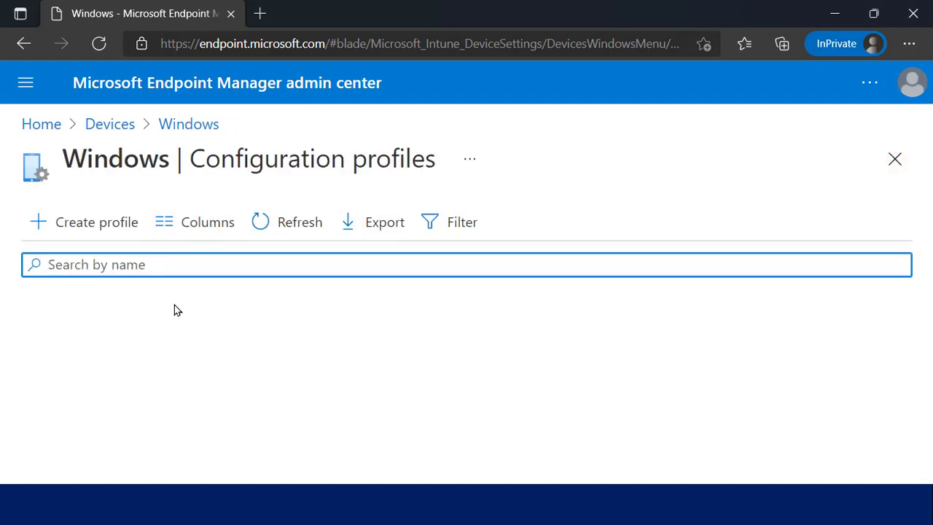
# Return to the Windows devices page and reopen the configuration profiles list
pyautogui.click(187, 126)
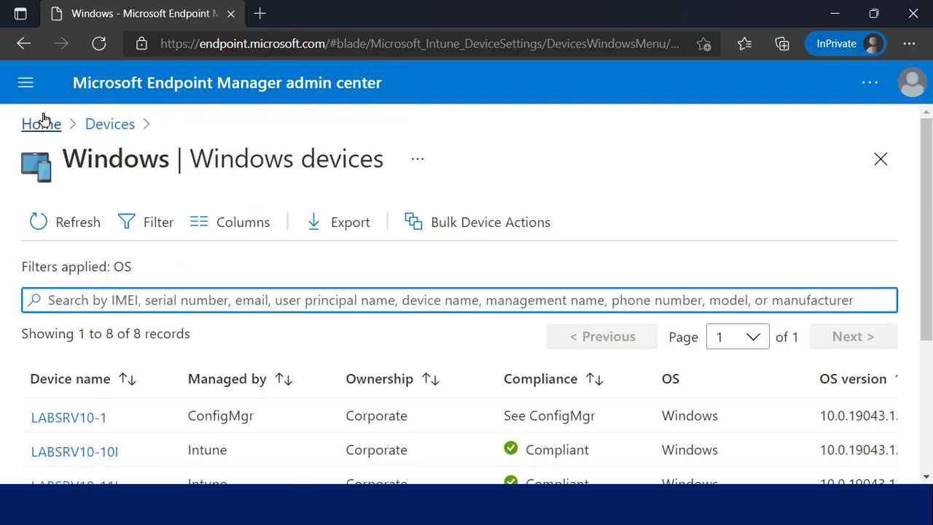
pyautogui.click(25, 84)
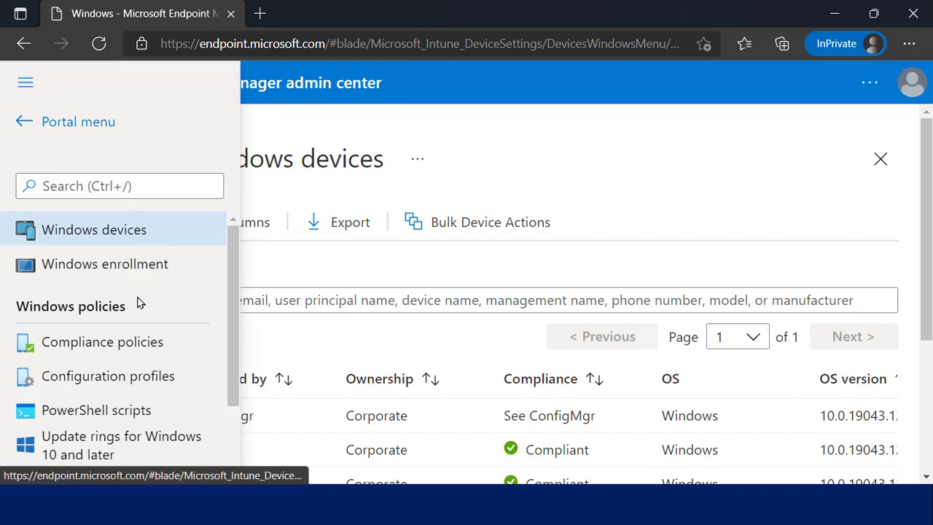
pyautogui.click(139, 373)
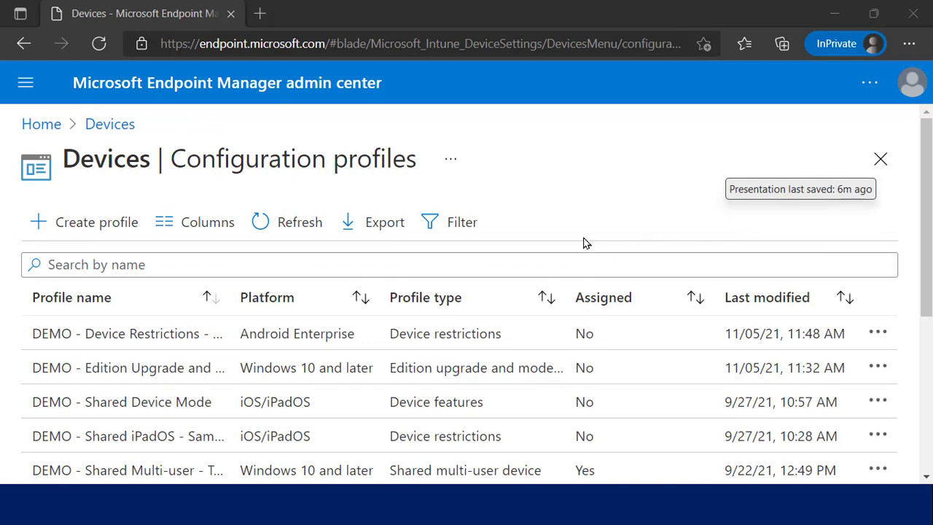
# Find and open the DEMO - Windows Hello for Business profile in the configuration profiles list
pyautogui.press('Tab')
pyautogui.press('Tab')
pyautogui.press('Tab')
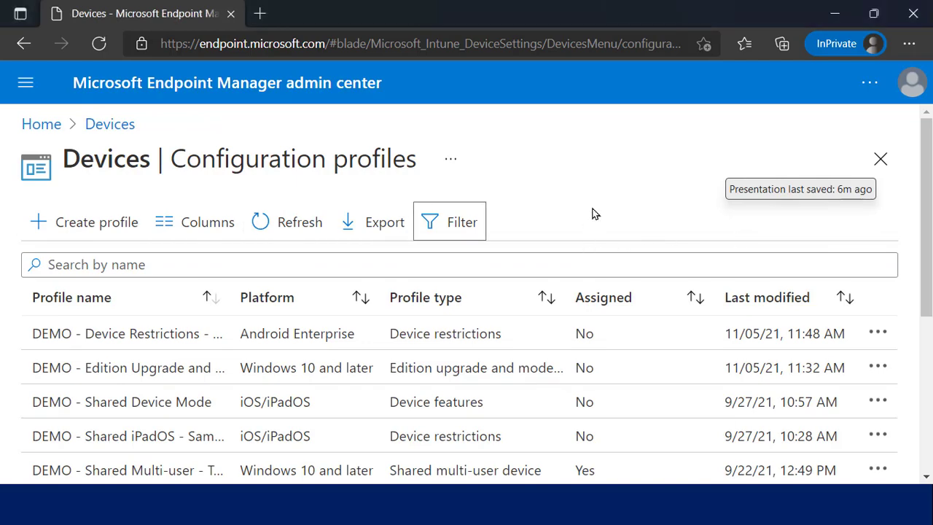
pyautogui.moveTo(923, 260); pyautogui.dragTo(928, 387)
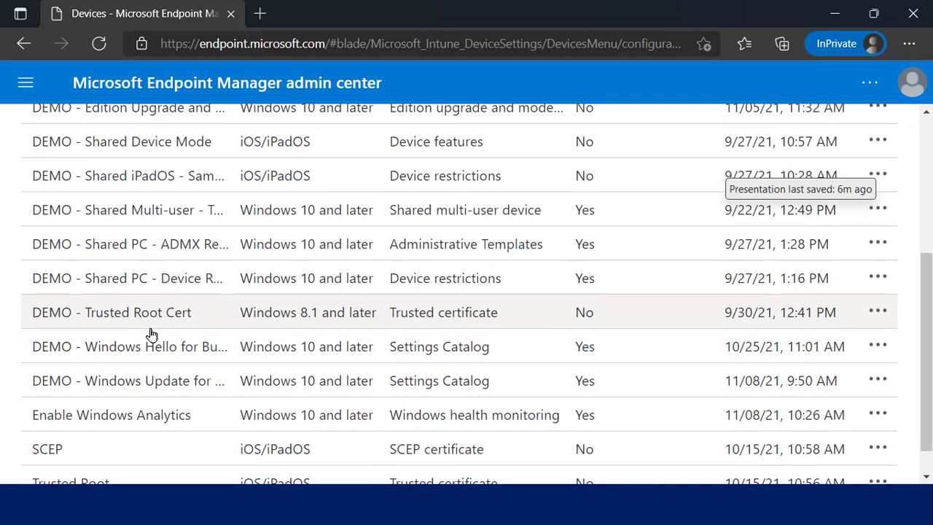
pyautogui.click(146, 351)
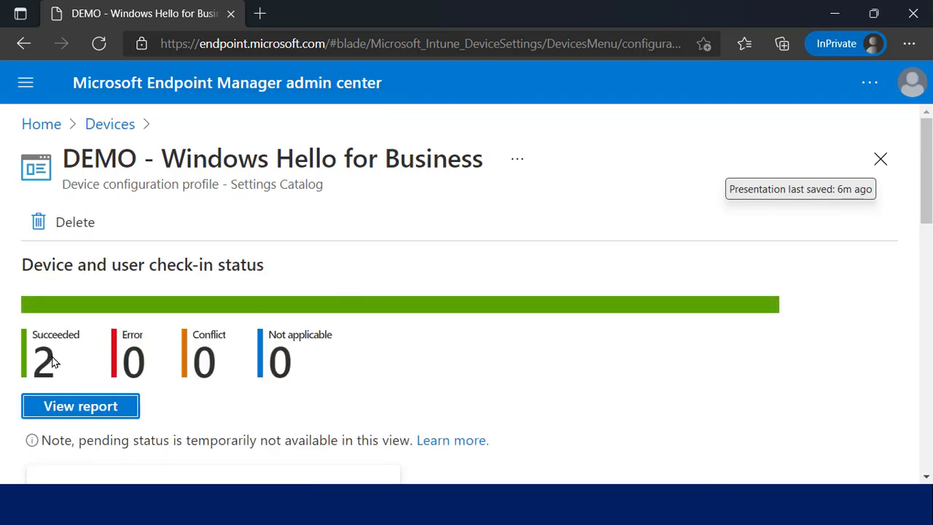
# Review the profile's check-in status, basics, assignments and scope tags, and open its configuration settings for editing
pyautogui.click(406, 266)
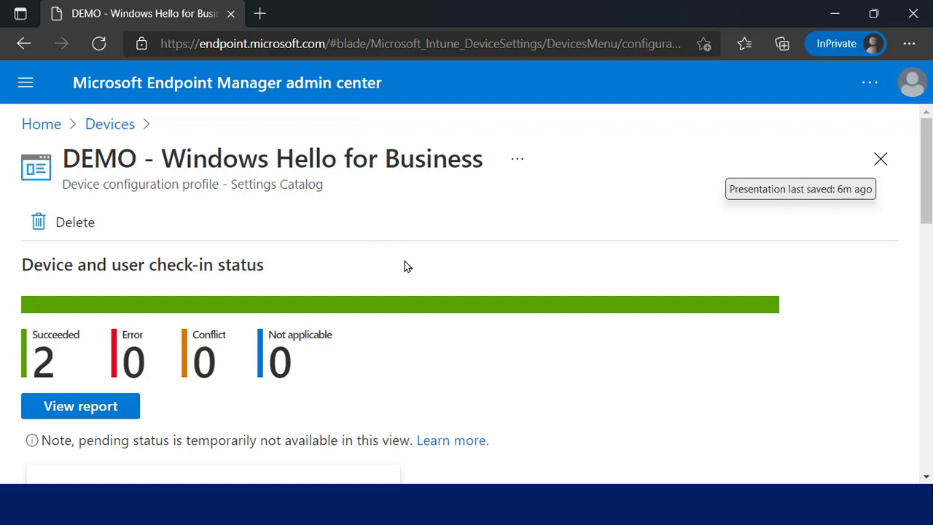
pyautogui.scroll(-4, 406, 266)
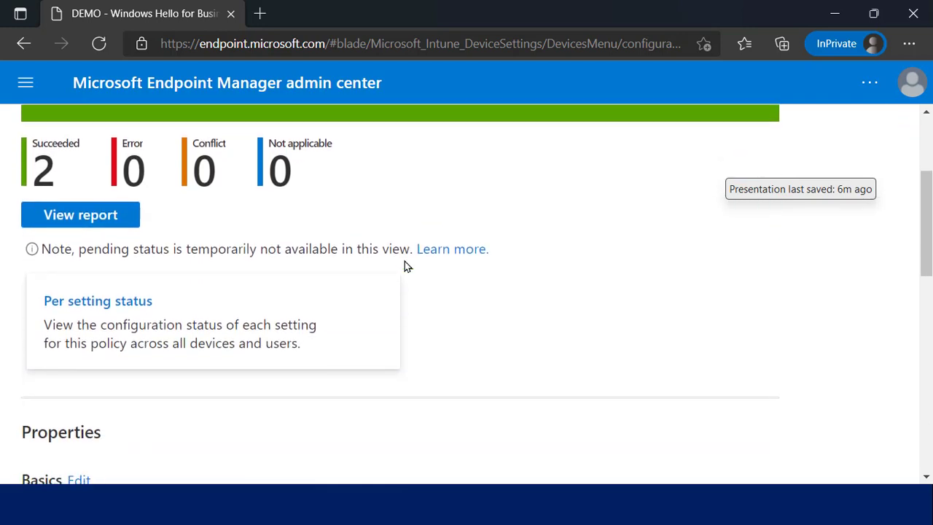
pyautogui.scroll(-3, 406, 266)
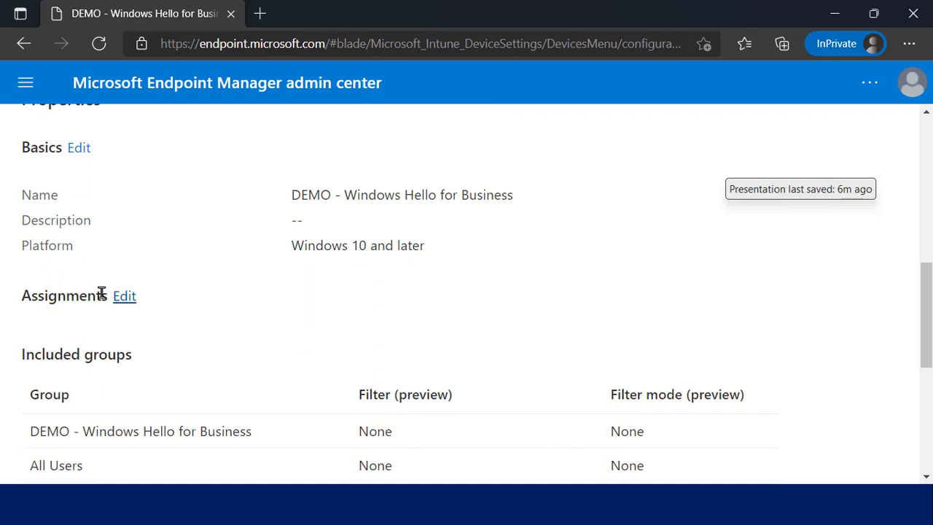
pyautogui.scroll(-3, 184, 357)
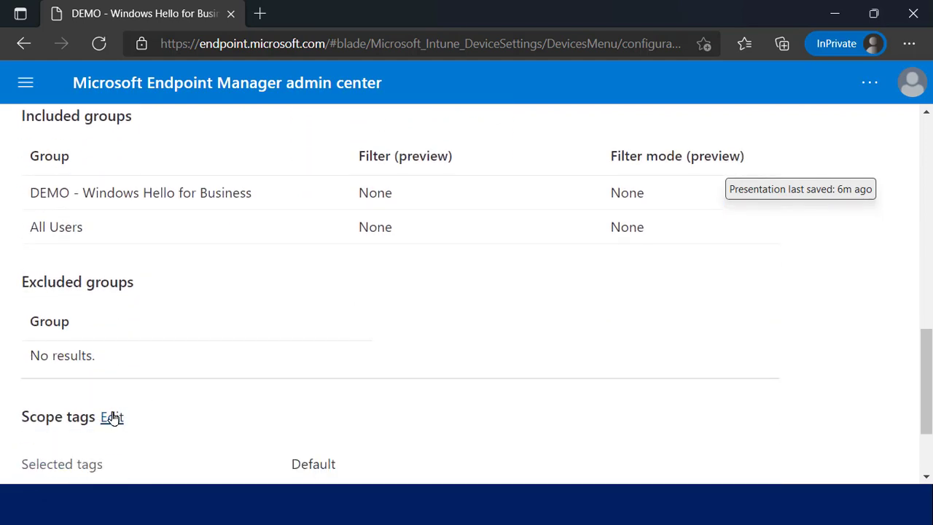
pyautogui.scroll(-2, 113, 428)
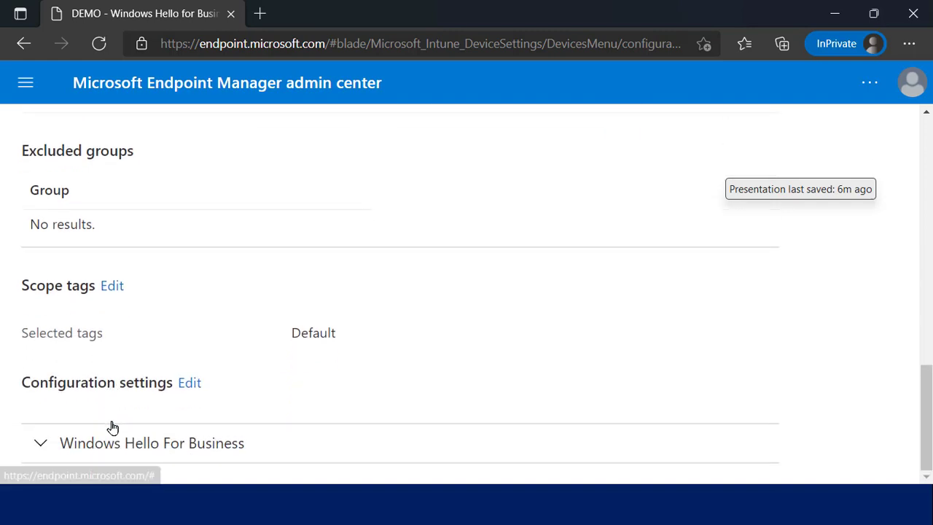
pyautogui.click(188, 383)
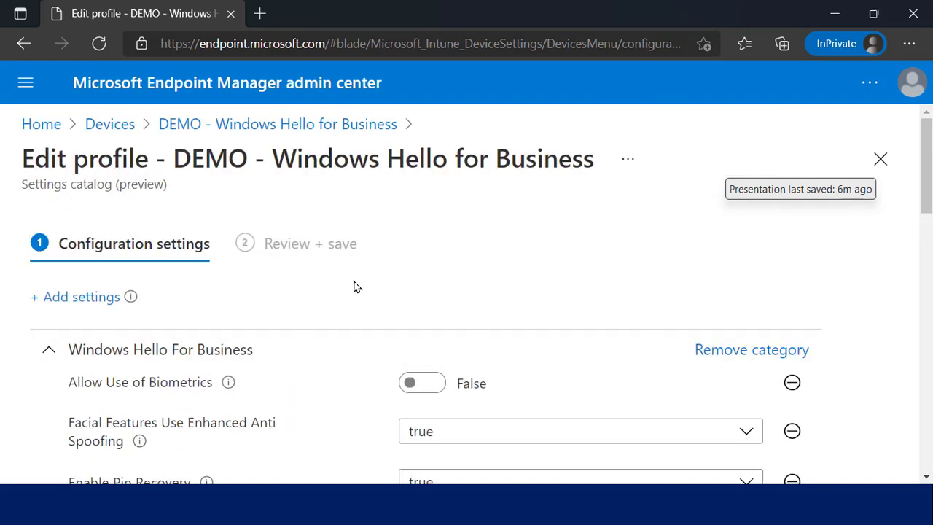
# Examine the device and user settings configured in the Windows Hello For Business category, including the PIN rules and Use Passport For Work
pyautogui.scroll(-4, 355, 286)
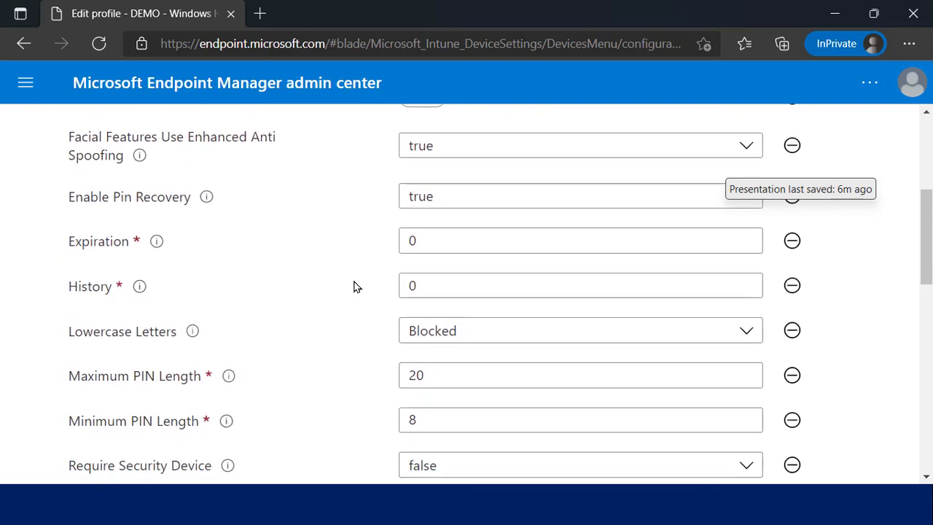
pyautogui.scroll(-3, 355, 286)
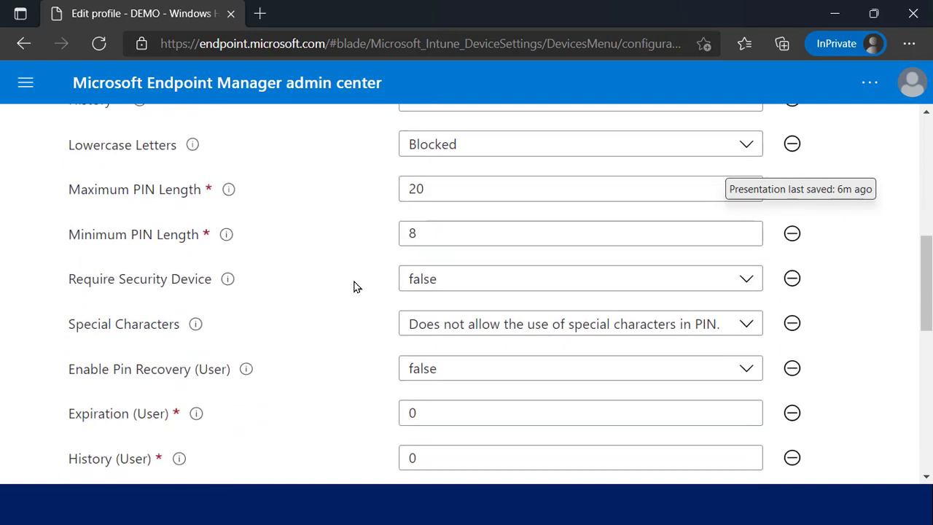
pyautogui.scroll(-2, 355, 286)
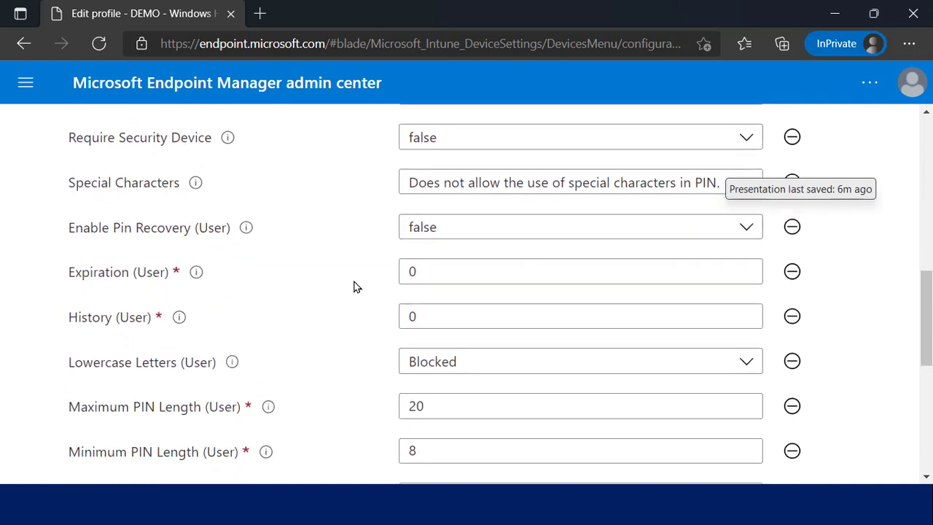
pyautogui.scroll(-4, 355, 286)
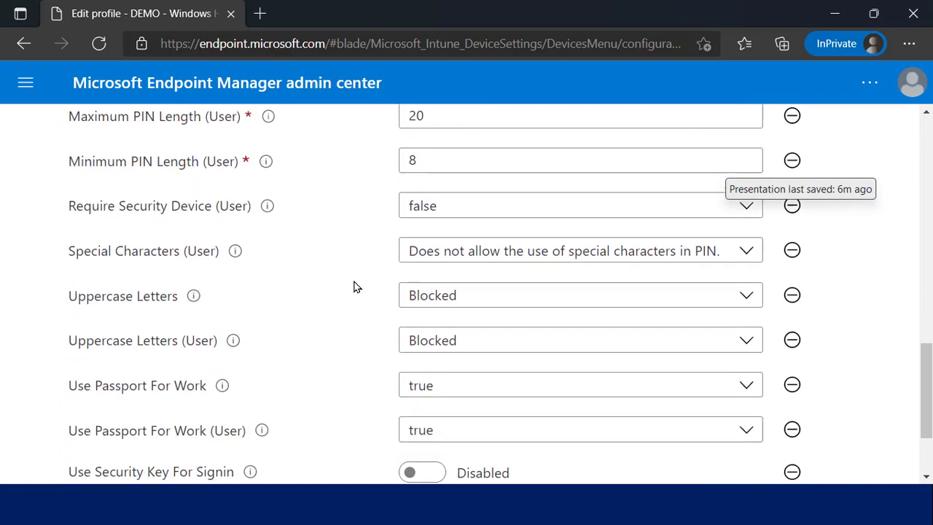
pyautogui.scroll(-2, 355, 287)
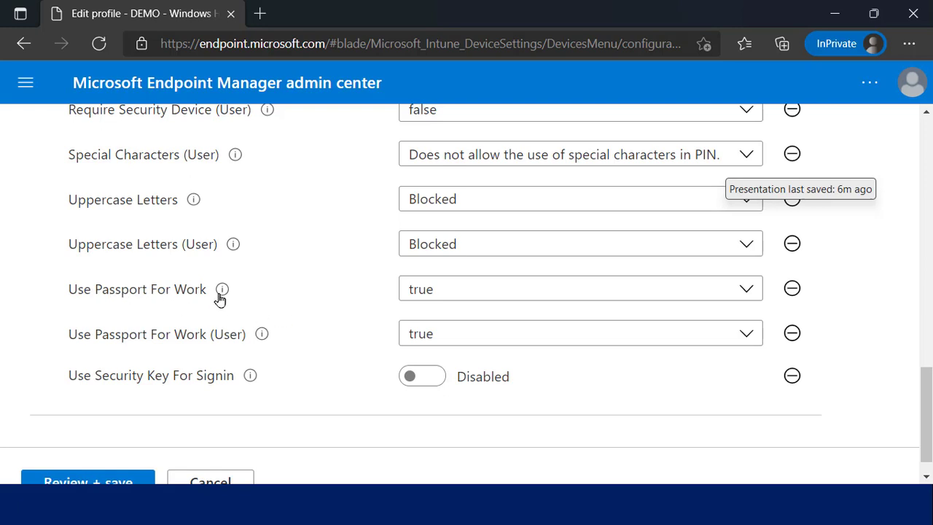
pyautogui.moveTo(223, 294)
pyautogui.scroll(3, 325, 337)
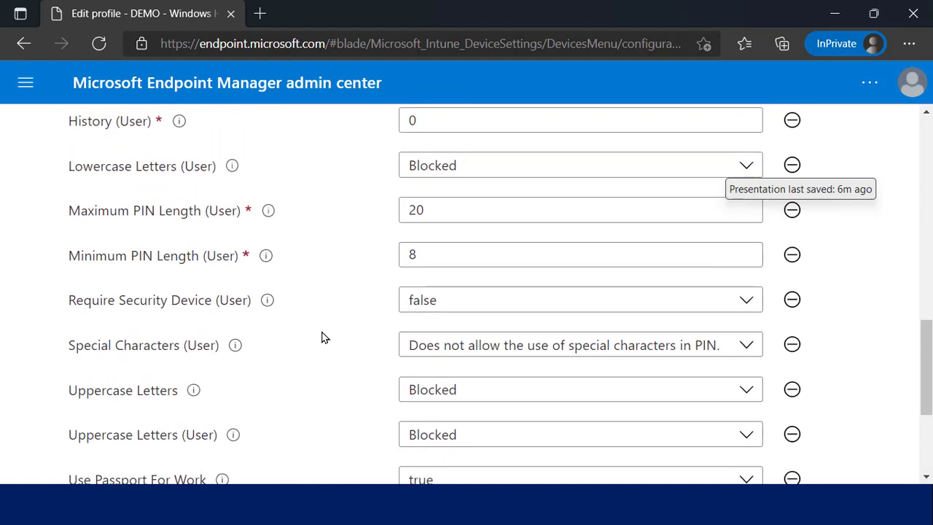
pyautogui.scroll(1, 324, 338)
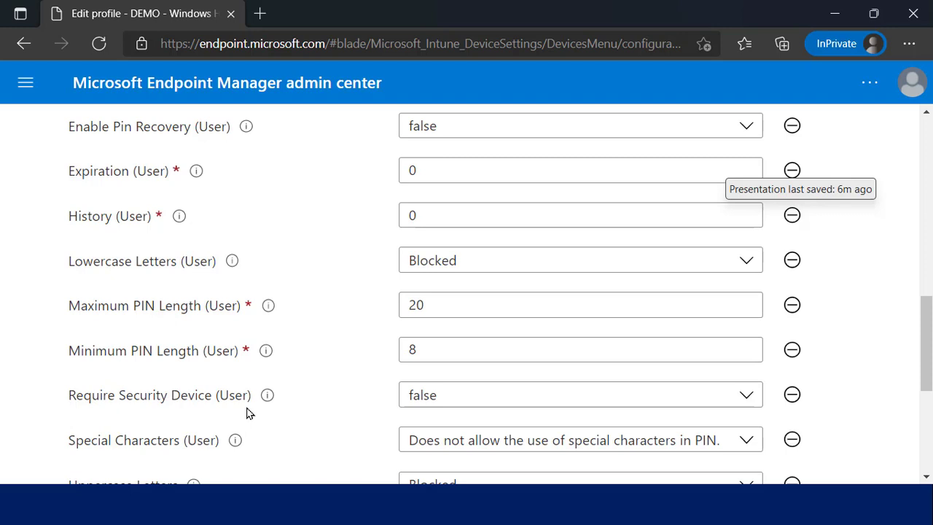
# Set Lowercase Letters (User) to not configured, look over the category's settings, and cancel the profile edit
pyautogui.click(792, 261)
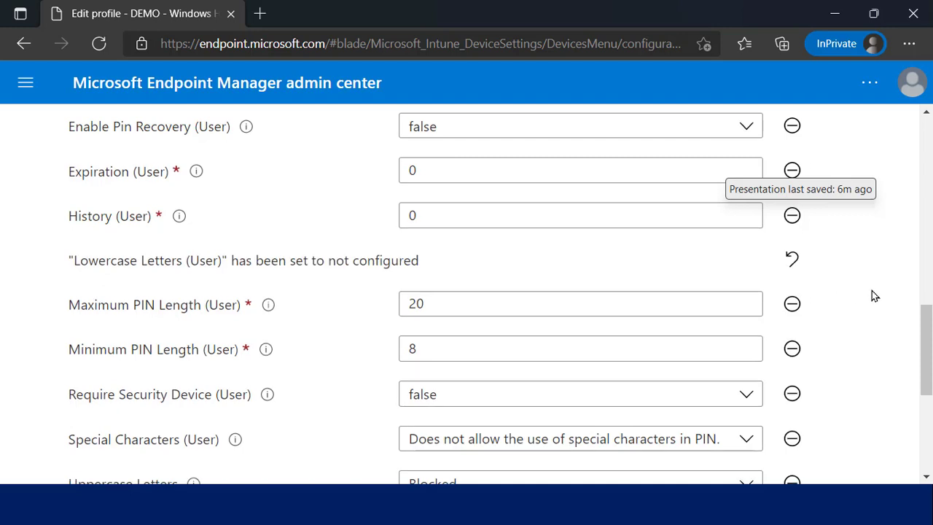
pyautogui.moveTo(930, 362); pyautogui.dragTo(930, 215)
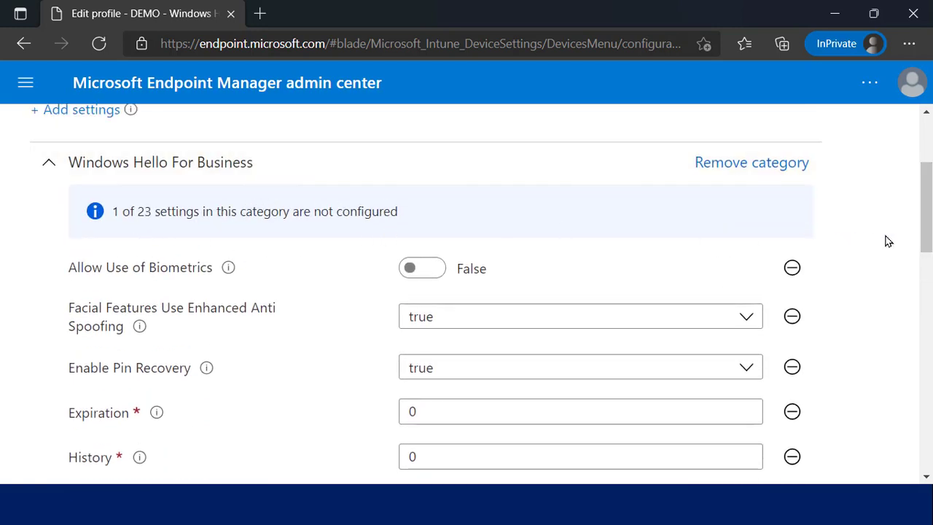
pyautogui.moveTo(927, 216); pyautogui.dragTo(927, 386)
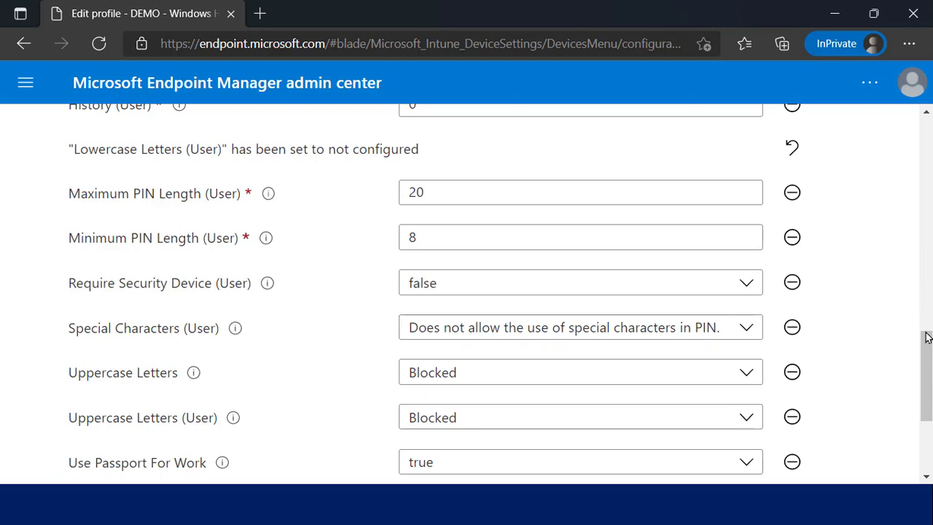
pyautogui.moveTo(928, 368); pyautogui.dragTo(901, 445)
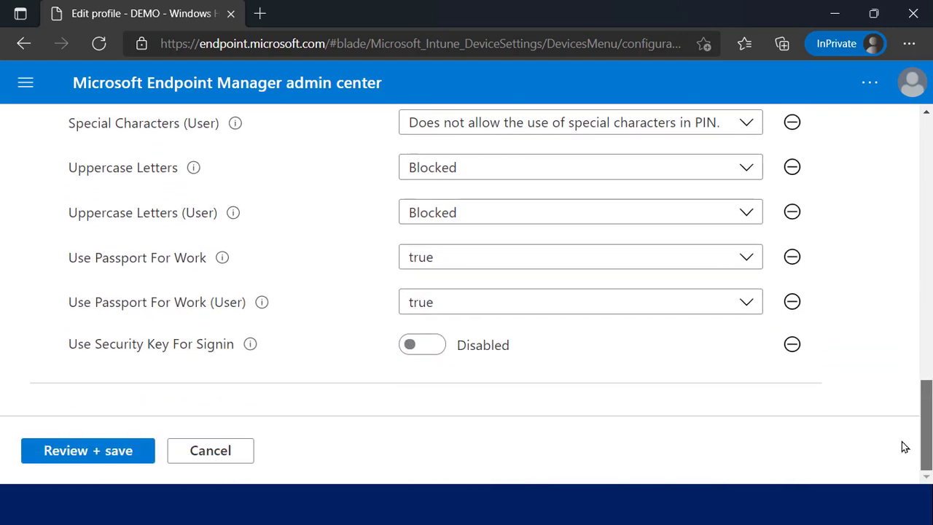
pyautogui.click(194, 453)
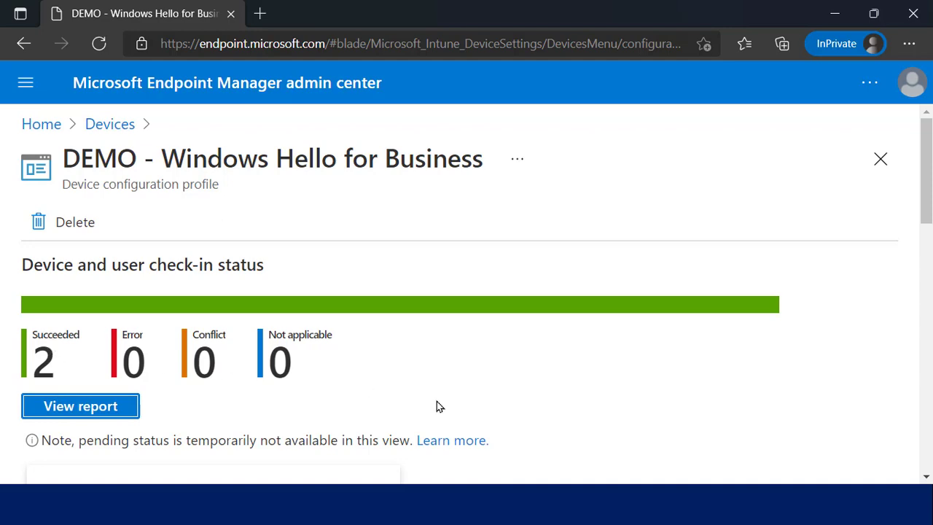
# Check which groups the profile is assigned to and open its device and user check-in report
pyautogui.scroll(-1, 438, 406)
pyautogui.scroll(-8, 438, 405)
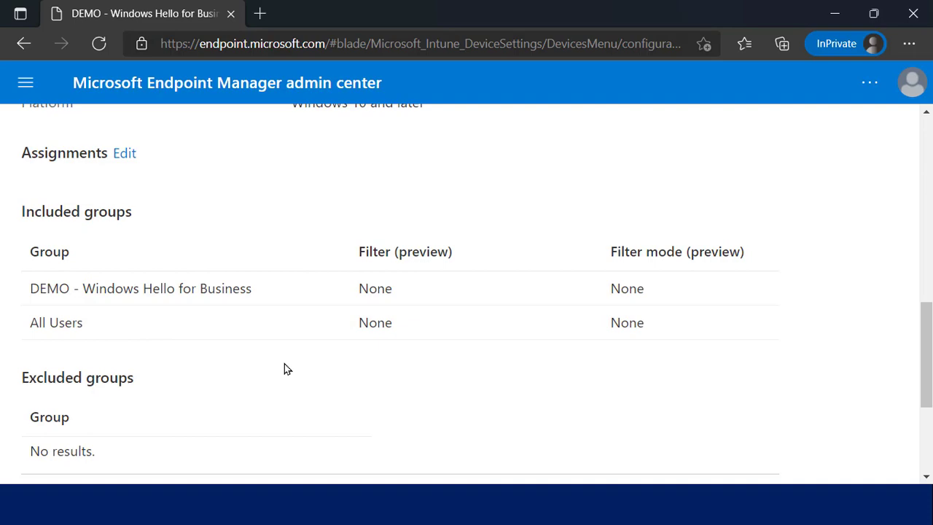
pyautogui.scroll(6, 284, 364)
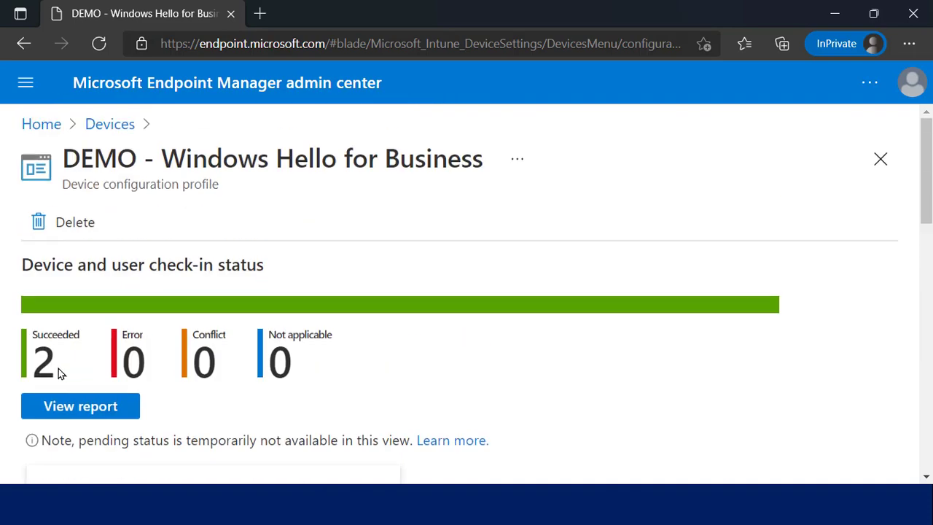
pyautogui.click(61, 409)
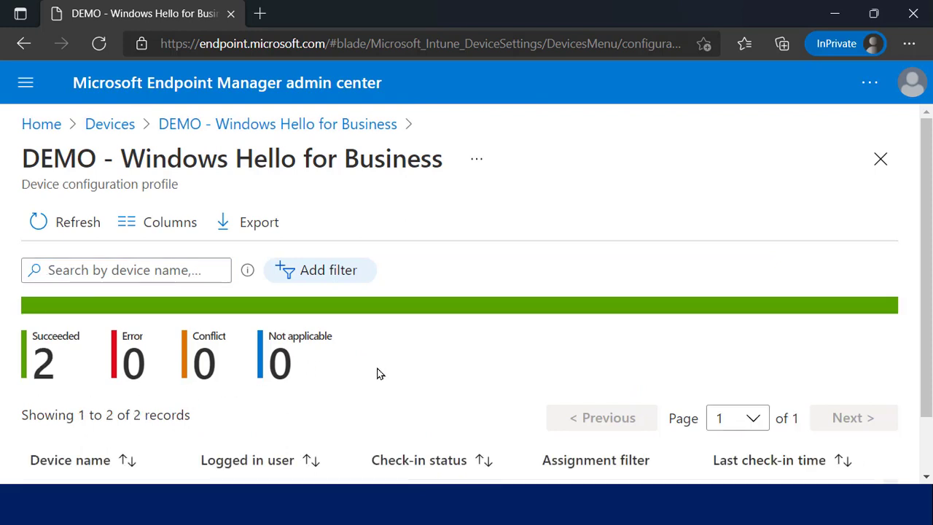
# Compare the LABSRV10-11I check-in records and open the profile settings of the one without a logged-in user
pyautogui.scroll(-1, 377, 374)
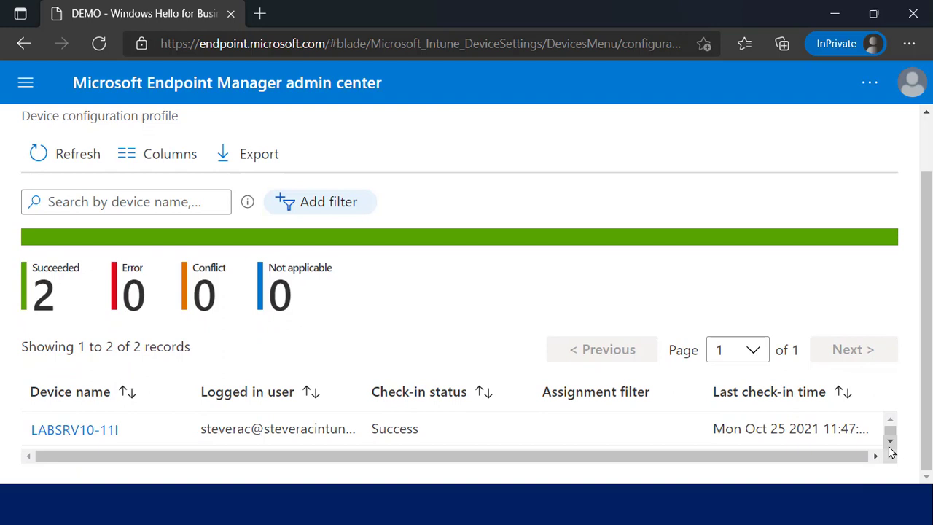
pyautogui.click(888, 446)
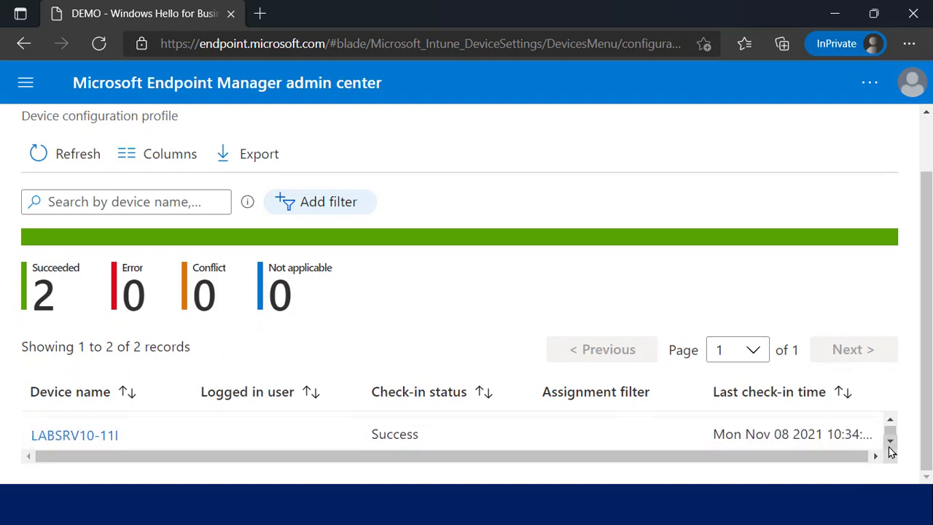
pyautogui.click(889, 447)
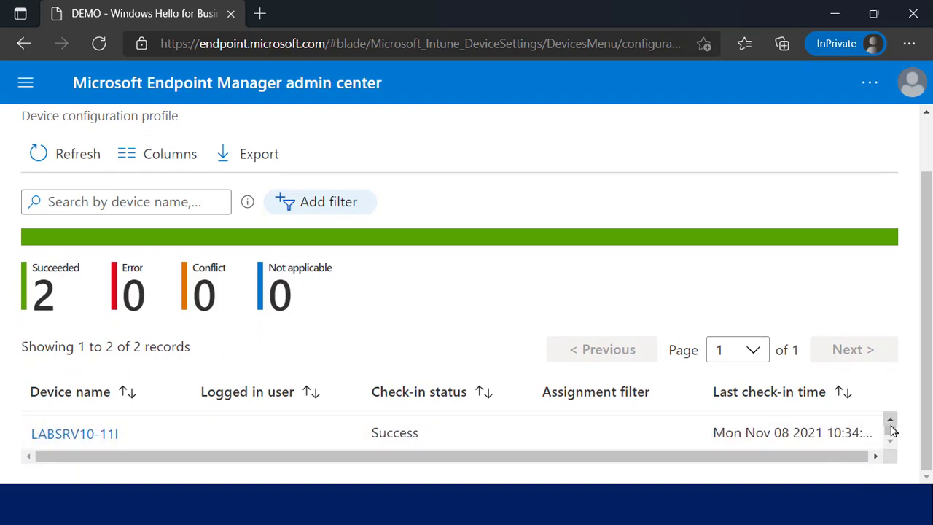
pyautogui.click(890, 423)
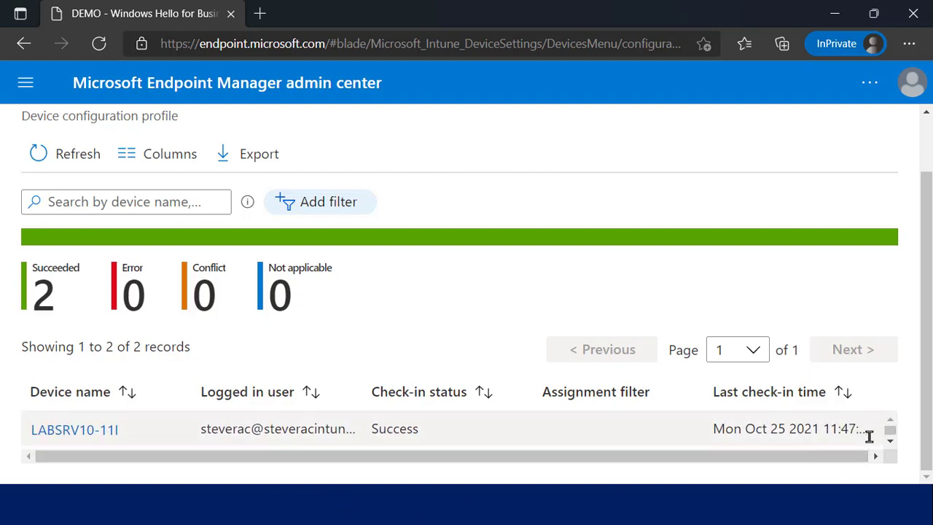
pyautogui.click(890, 442)
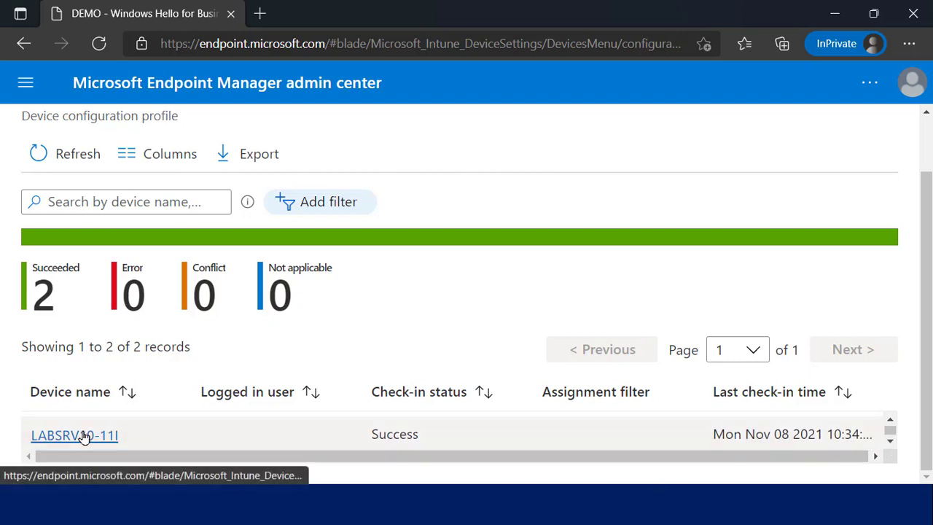
pyautogui.click(83, 436)
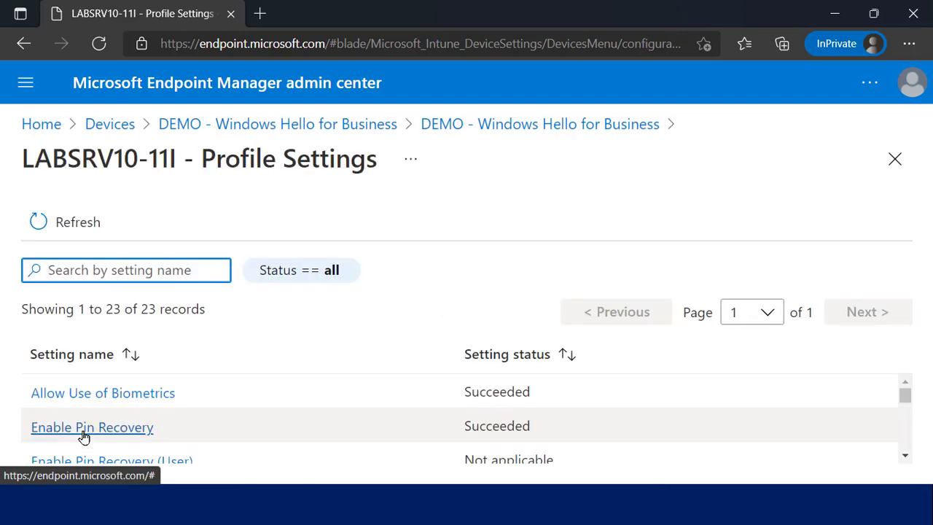
# Examine the status of each Windows Hello setting on LABSRV10-11I and return to the profile's check-in report
pyautogui.click(907, 457)
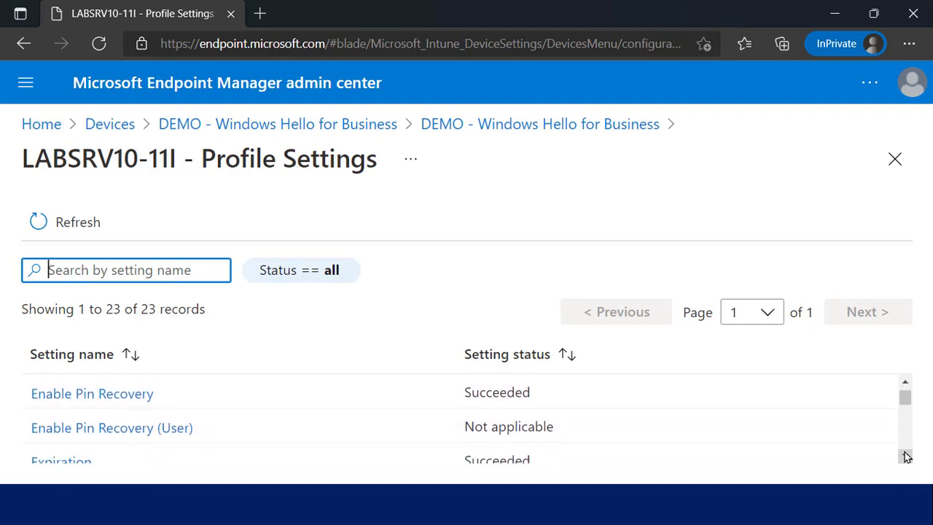
pyautogui.click(906, 456)
pyautogui.click(907, 457)
pyautogui.click(906, 457)
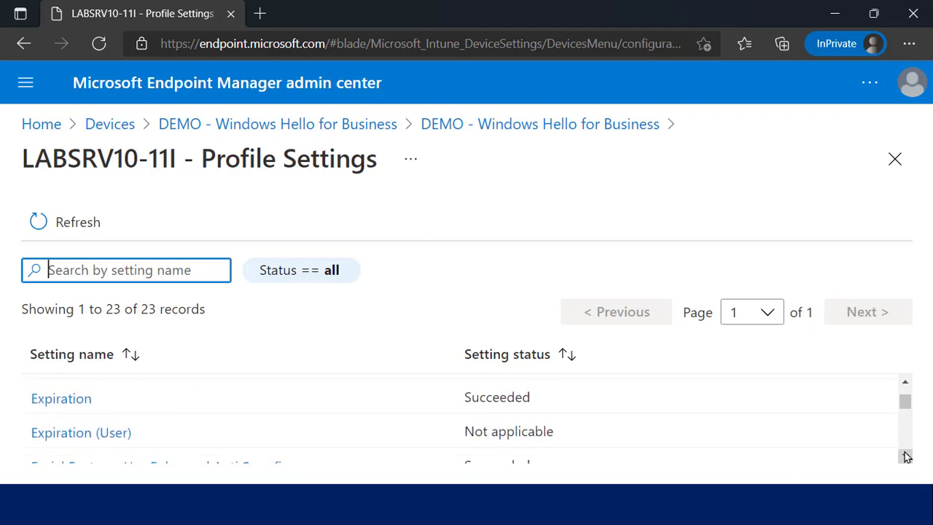
pyautogui.click(907, 456)
pyautogui.click(907, 456)
pyautogui.click(907, 457)
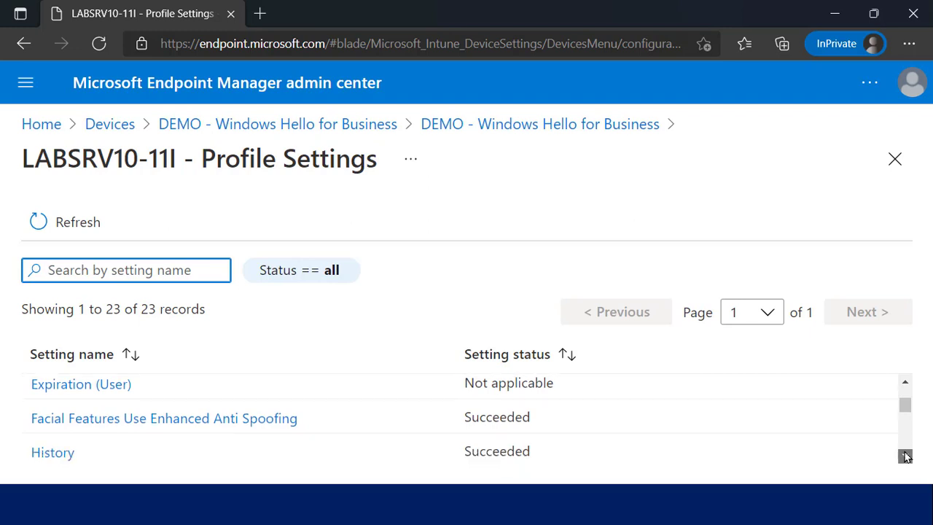
pyautogui.click(907, 457)
pyautogui.click(907, 456)
pyautogui.click(907, 456)
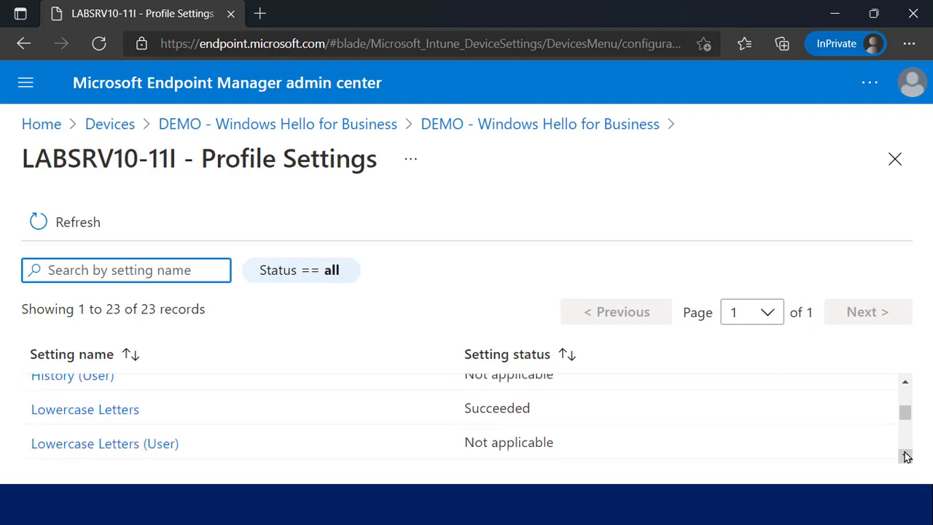
pyautogui.click(446, 126)
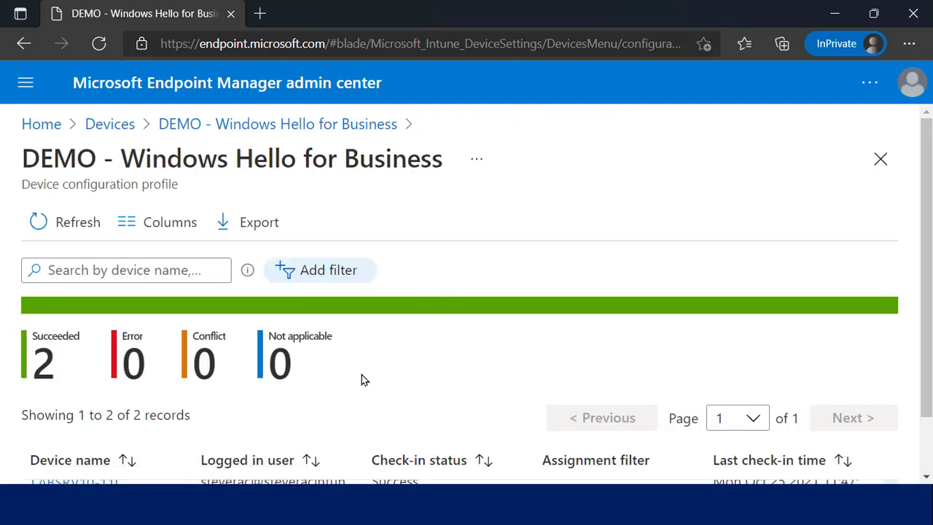
# Review the setting statuses in the LABSRV10-11I check-in record that has a logged-in user, and return to the profile overview
pyautogui.scroll(-1, 363, 379)
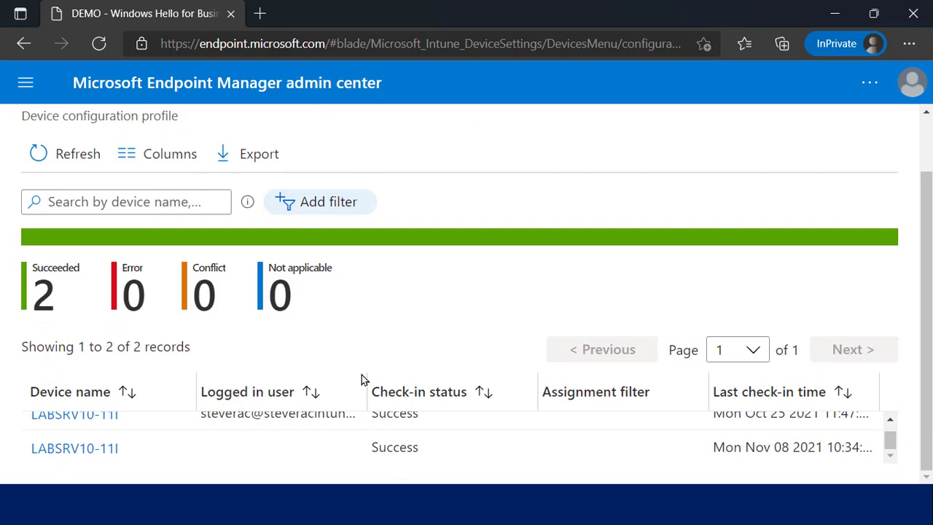
pyautogui.click(103, 422)
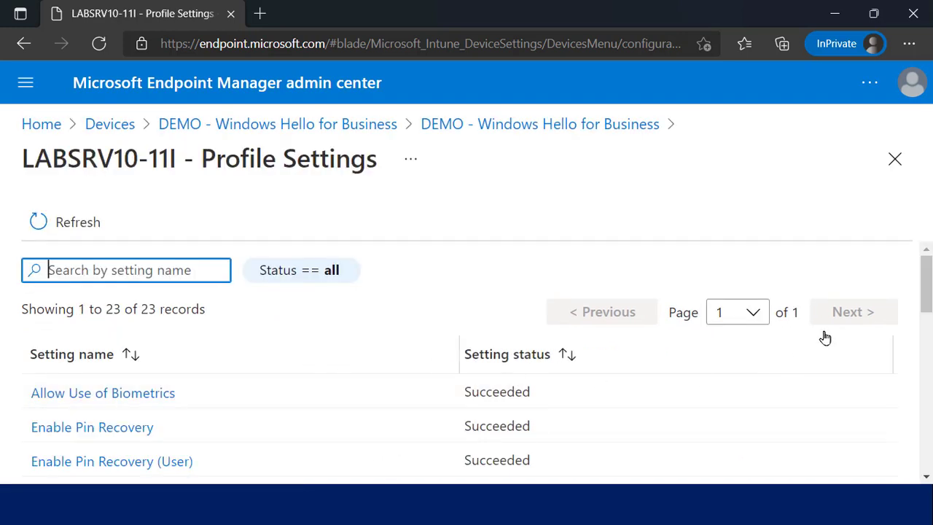
pyautogui.moveTo(926, 283); pyautogui.dragTo(929, 452)
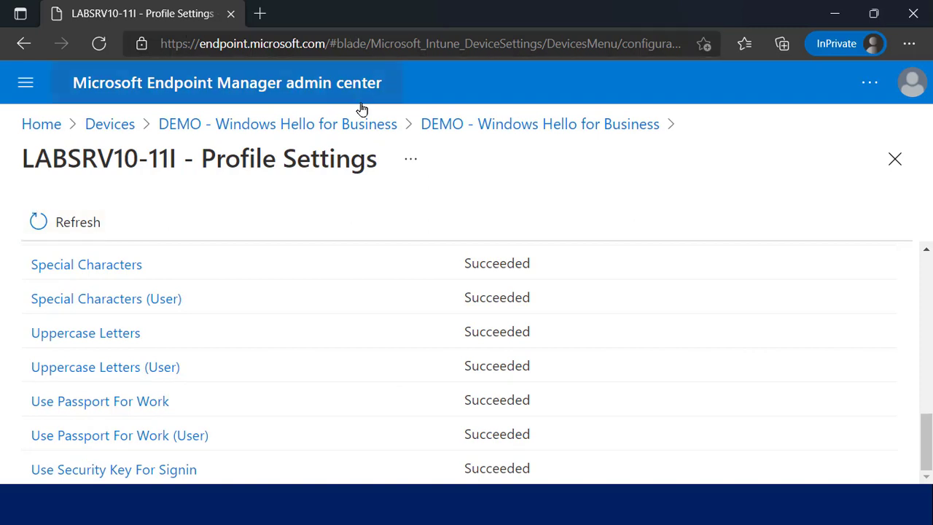
pyautogui.click(355, 128)
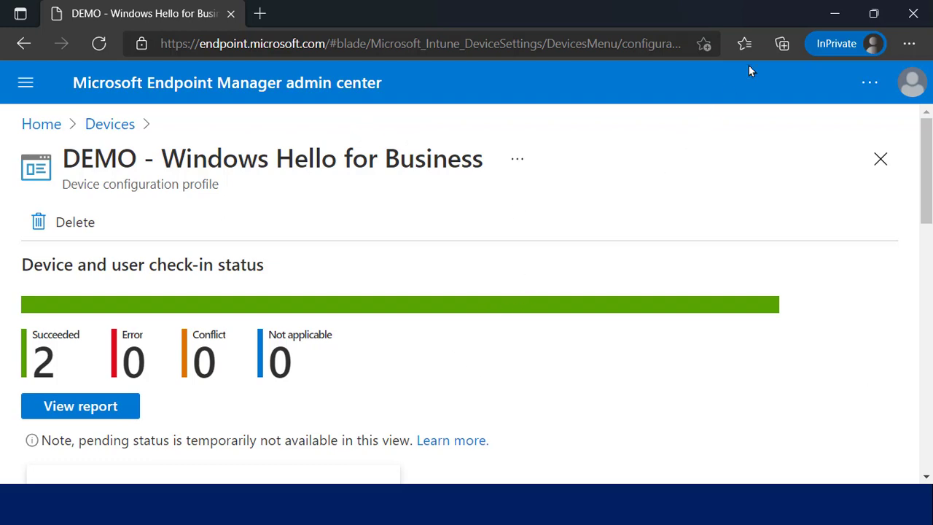
pyautogui.click(833, 15)
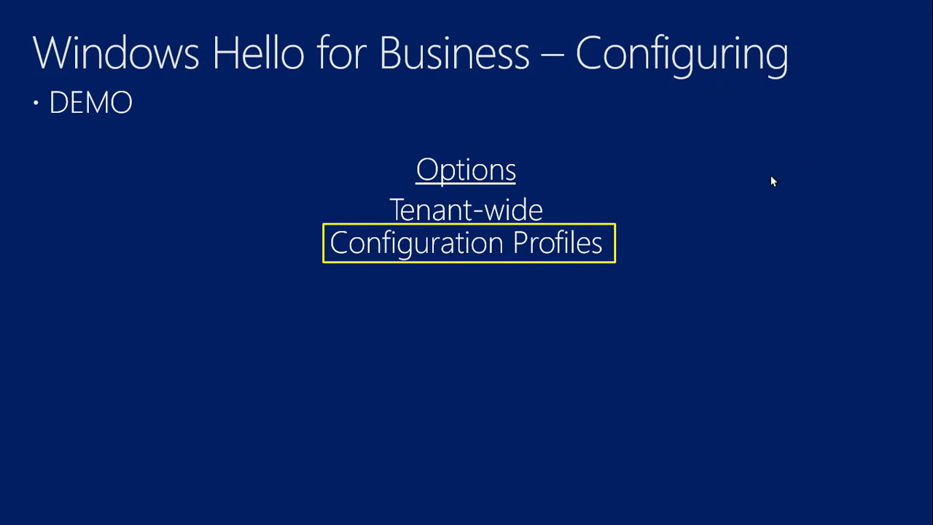
# Switch to the LABSRV10-11I virtual machine's sign-in screen and check its connection's Enhanced session option
pyautogui.press('Right')
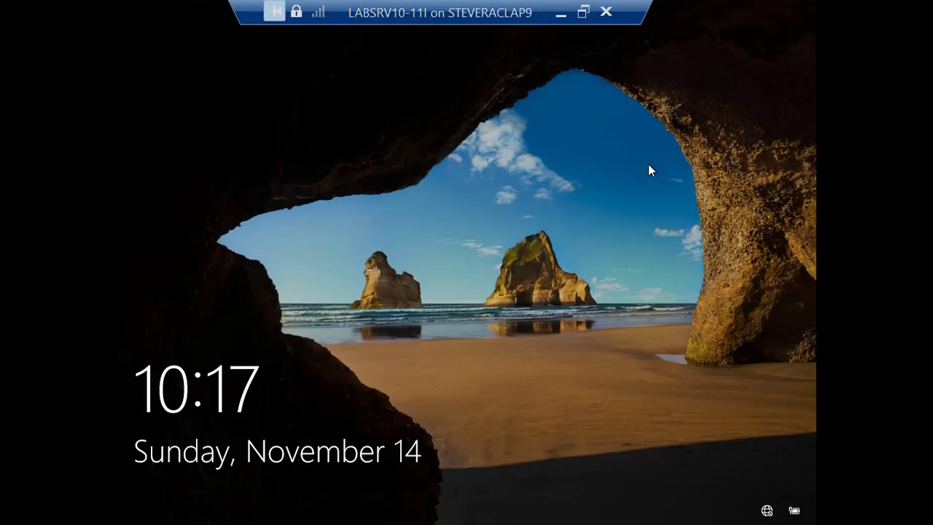
pyautogui.click(484, 140)
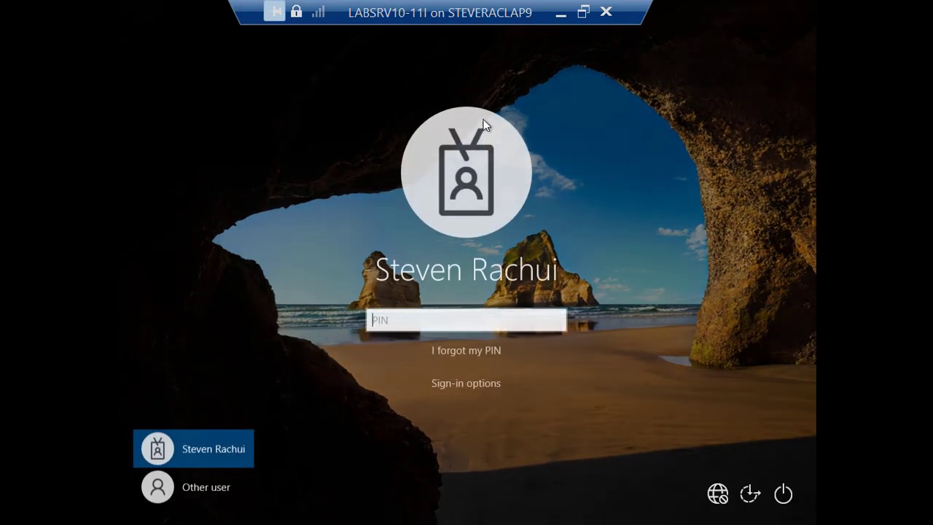
pyautogui.doubleClick(461, 15)
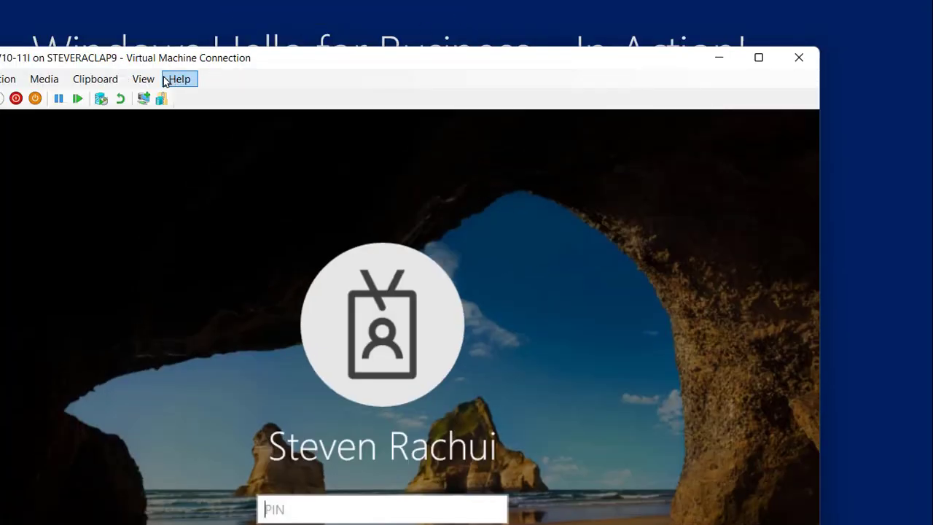
pyautogui.click(142, 79)
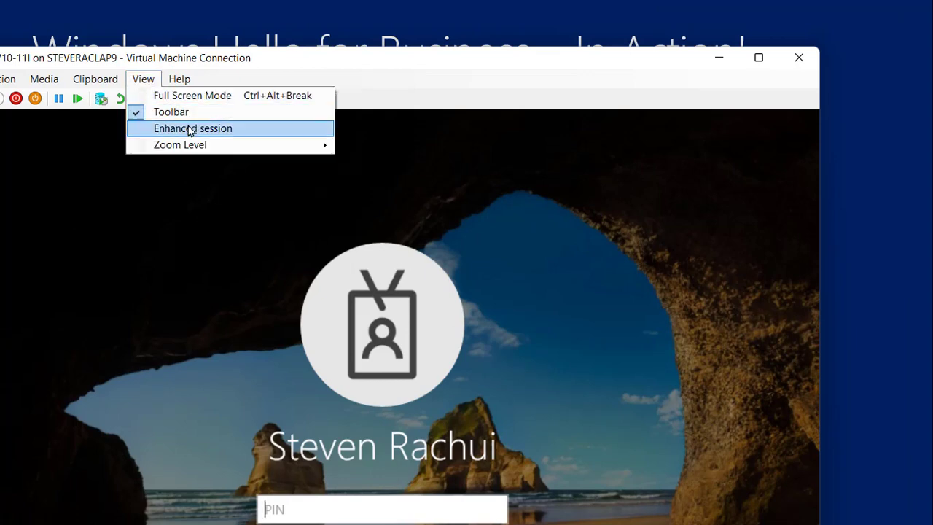
pyautogui.click(378, 62)
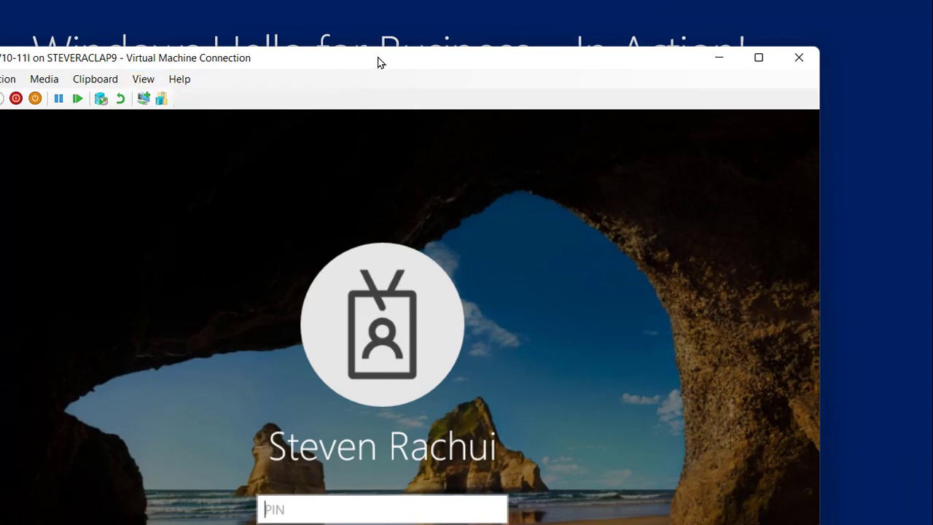
pyautogui.doubleClick(377, 61)
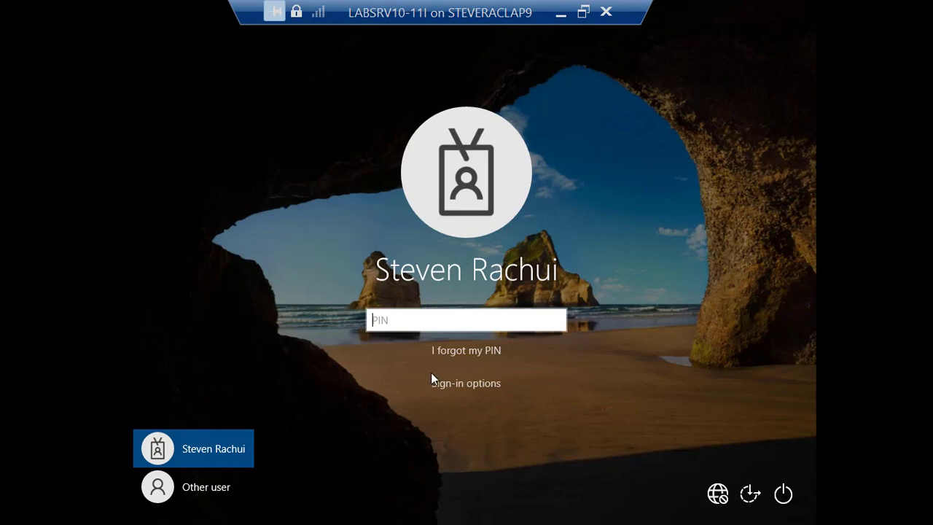
# Show the available sign-in options and sign in to LABSRV10-11I with the account's Windows Hello PIN
pyautogui.click(479, 390)
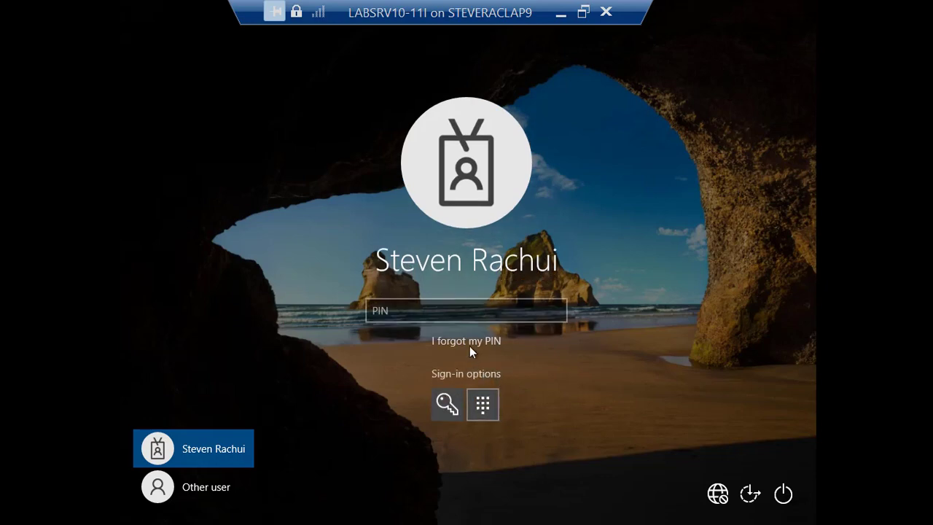
pyautogui.click(463, 319)
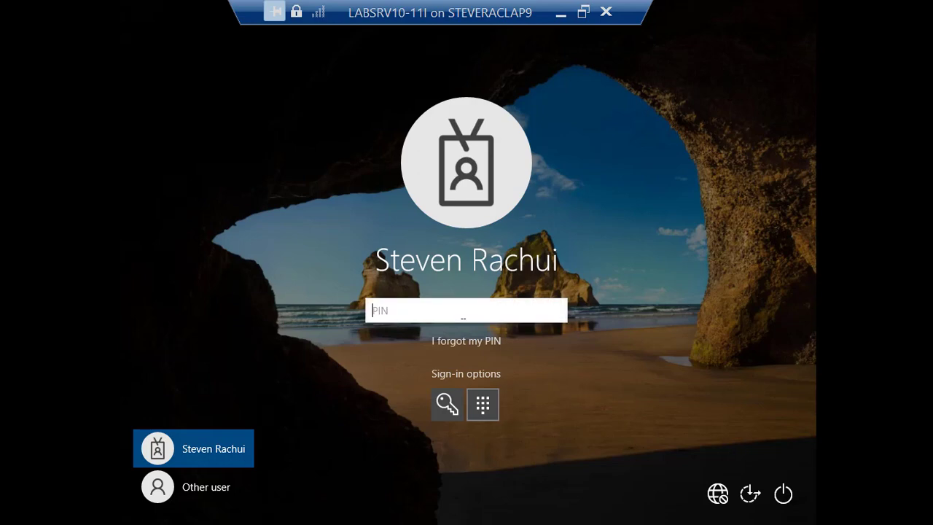
pyautogui.write('•••••••')
pyautogui.press('Return')
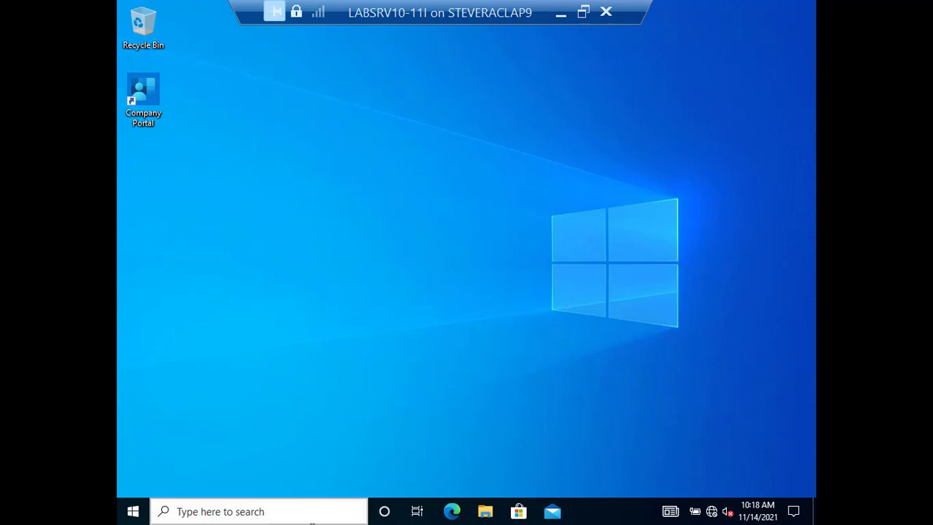
# Inspect the Windows Hello PIN entry under the account sign-in options in Windows Settings, and close Settings
pyautogui.click(312, 522)
pyautogui.write('settin')
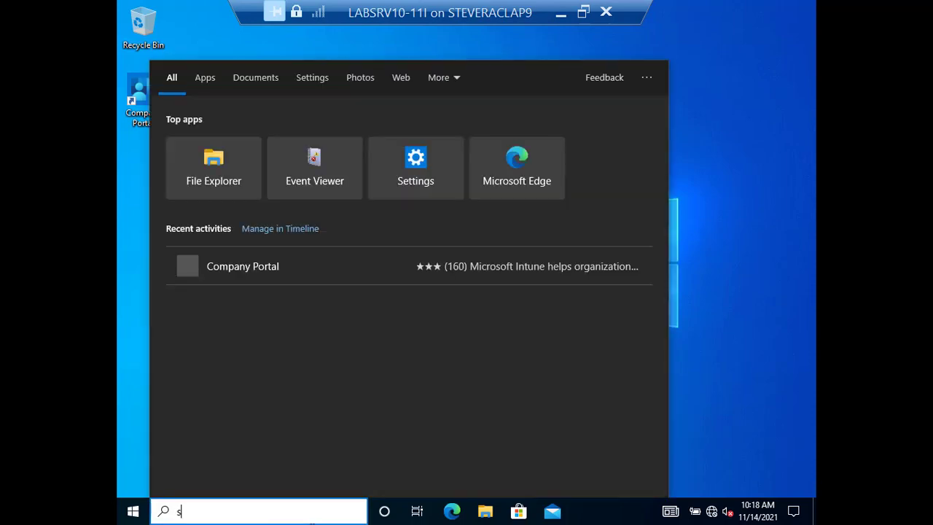
pyautogui.write('g')
pyautogui.press('Return')
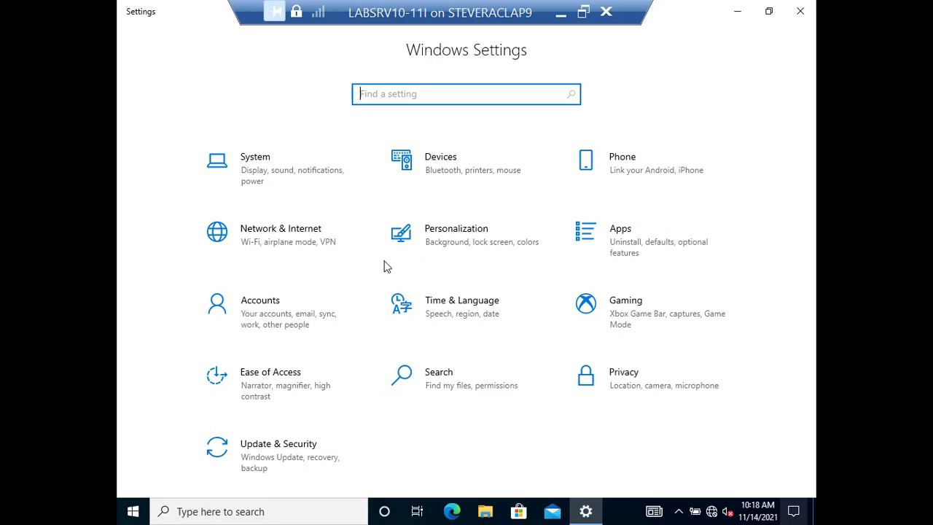
pyautogui.click(260, 306)
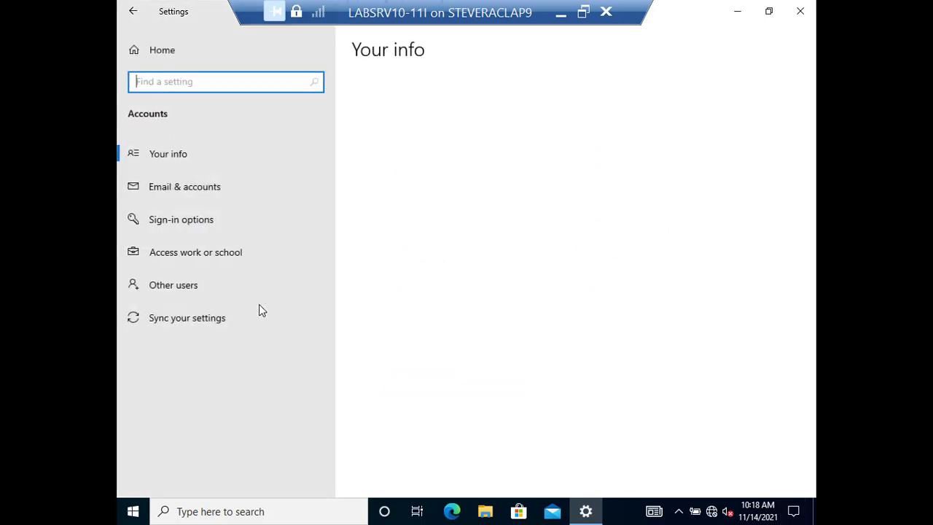
pyautogui.click(207, 219)
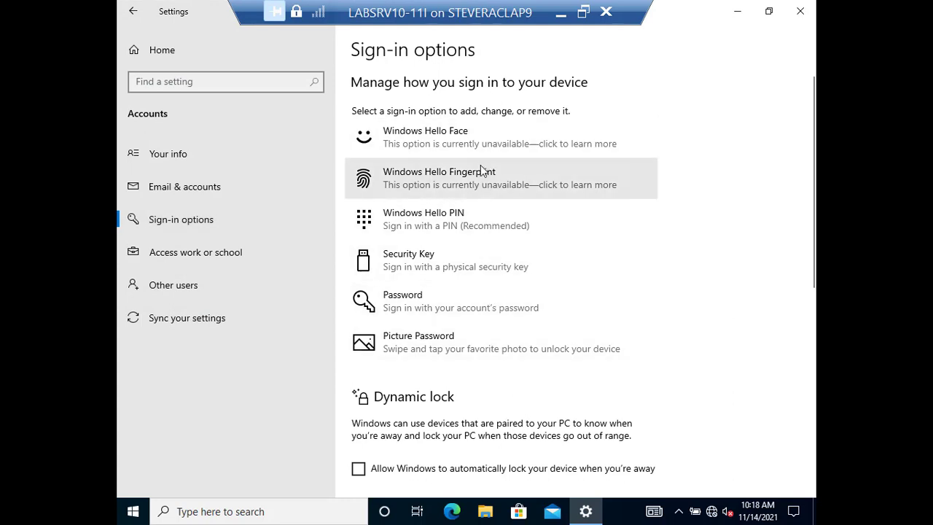
pyautogui.click(427, 228)
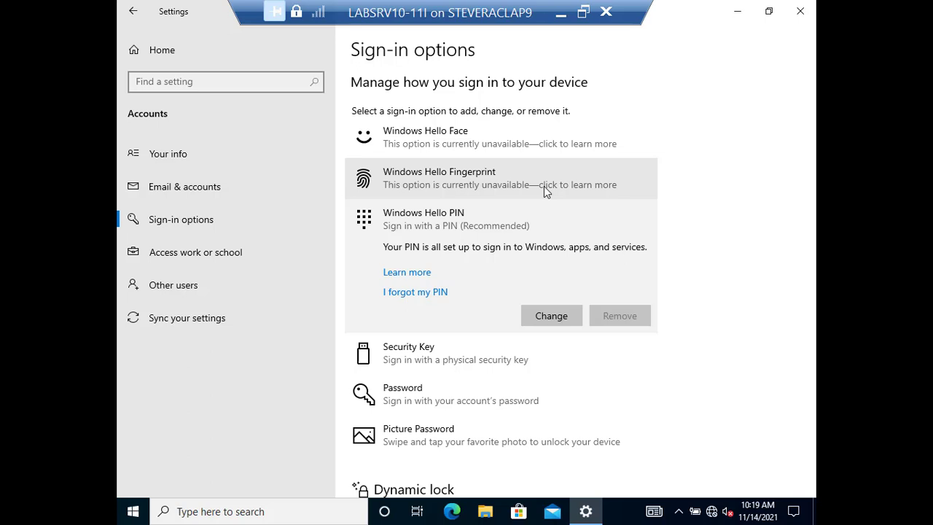
pyautogui.click(802, 12)
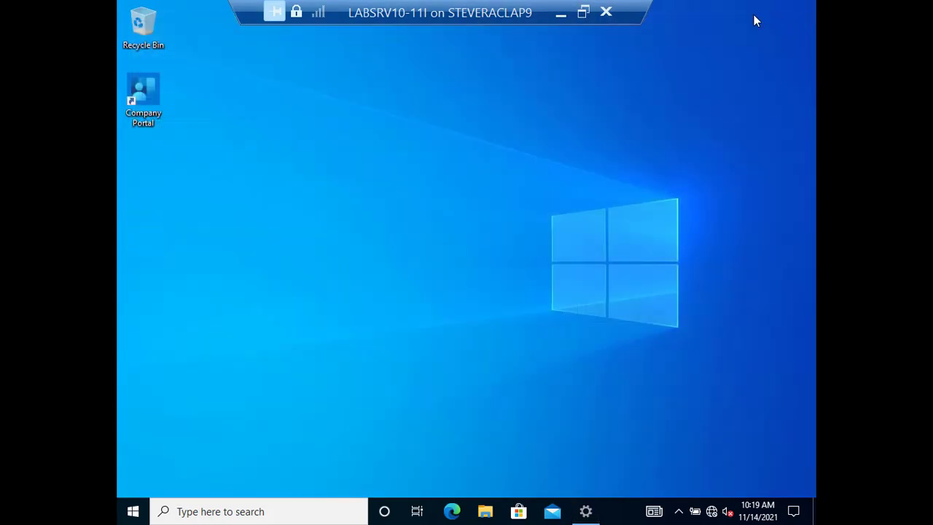
# Switch to the Endpoint Manager admin center and revisit the DEMO - Windows Hello for Business profile's check-in status overview
pyautogui.click(558, 13)
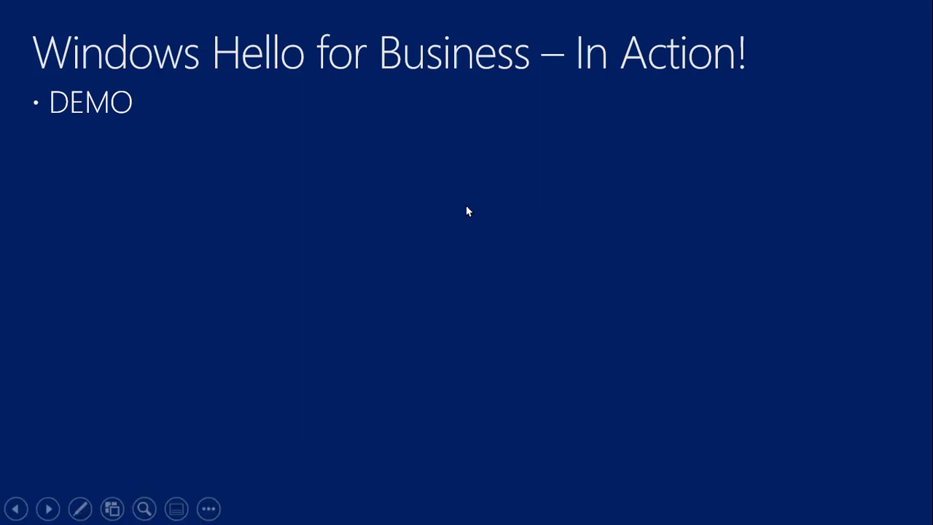
pyautogui.click(419, 216)
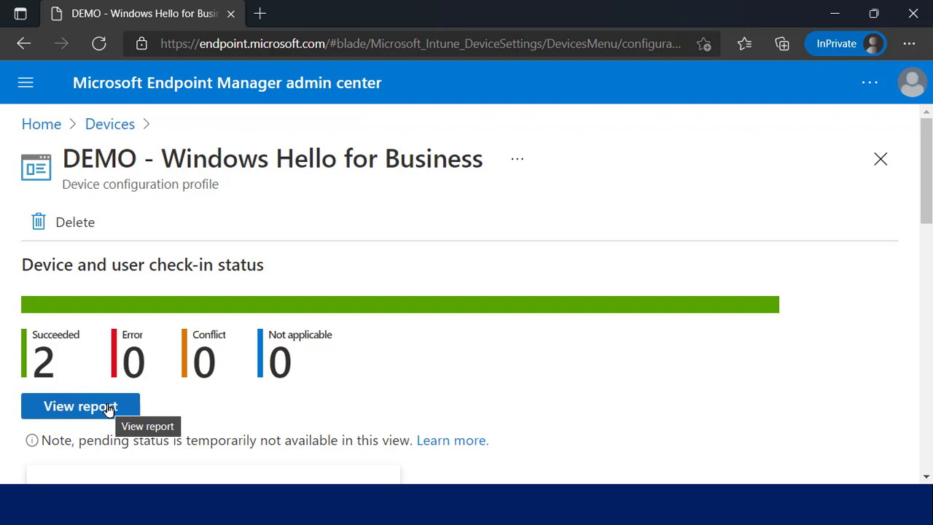
pyautogui.click(837, 15)
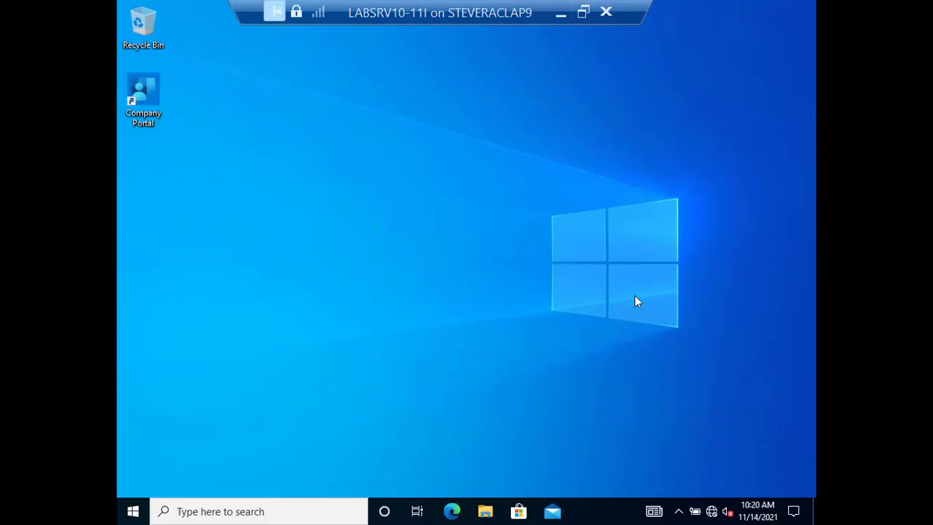
# Switch the LABSRV10-11I virtual machine connection to an enhanced session and show it full screen
pyautogui.doubleClick(474, 12)
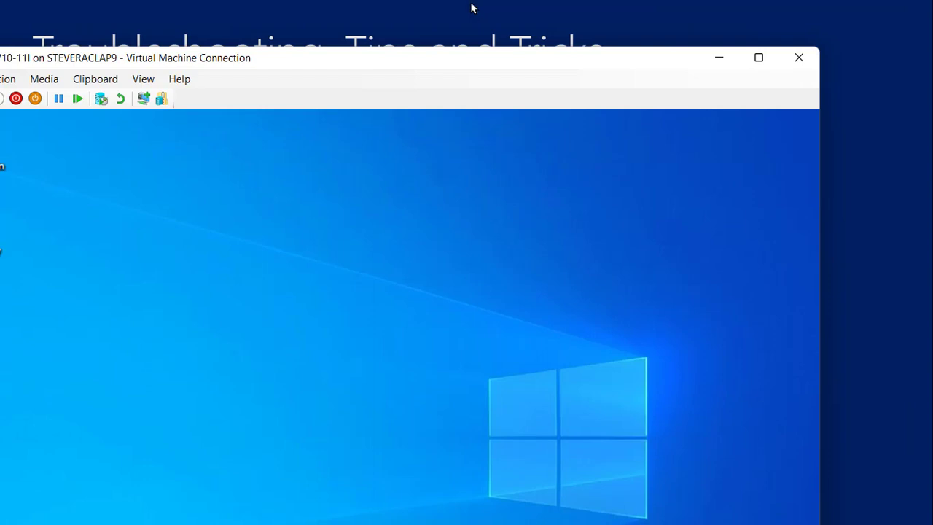
pyautogui.click(139, 82)
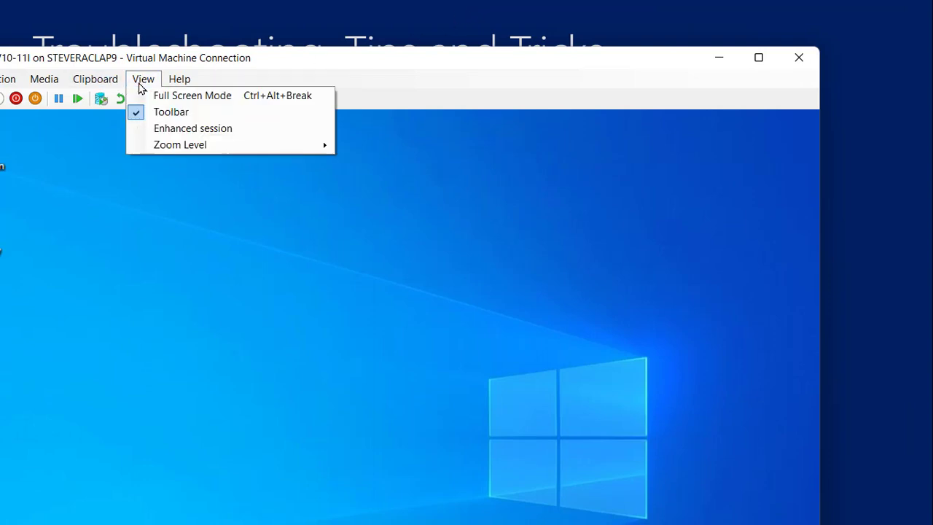
pyautogui.click(171, 130)
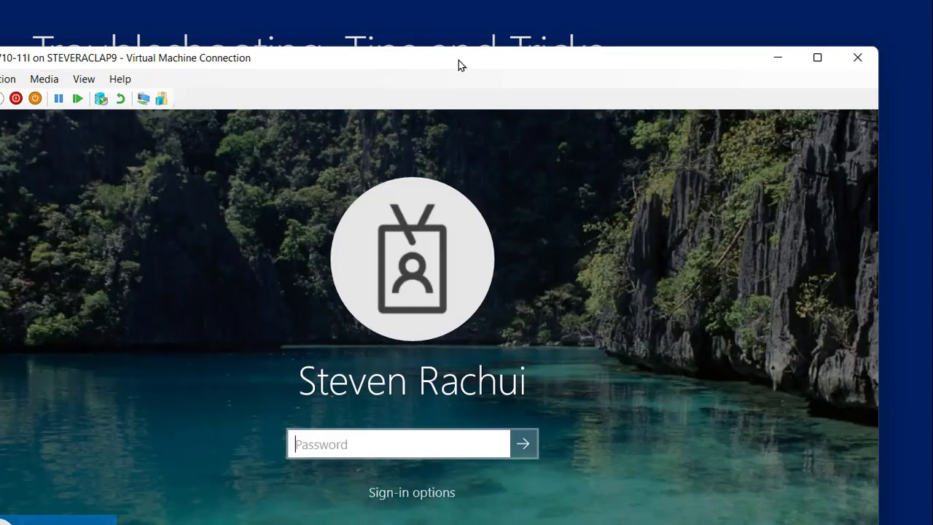
pyautogui.doubleClick(458, 65)
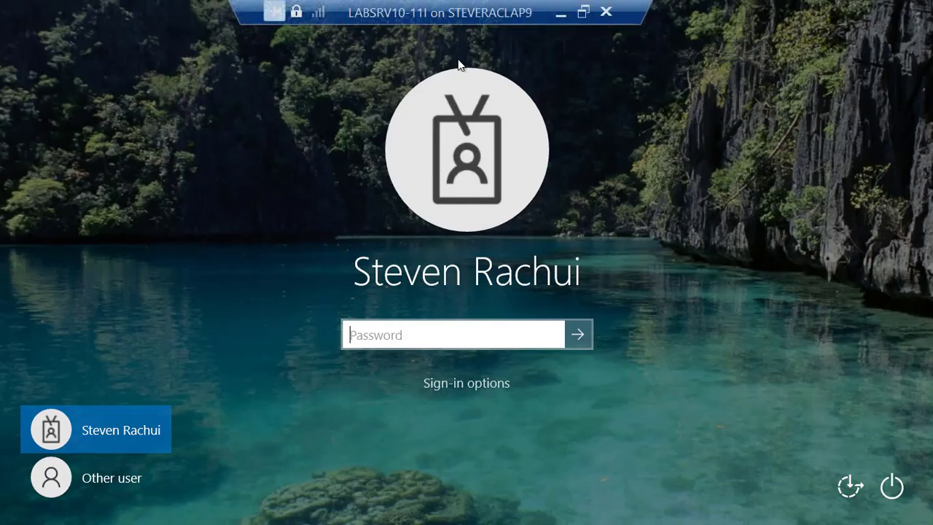
# Enter the account password and sign in to the enhanced session on LABSRV10-11I
pyautogui.write('********')
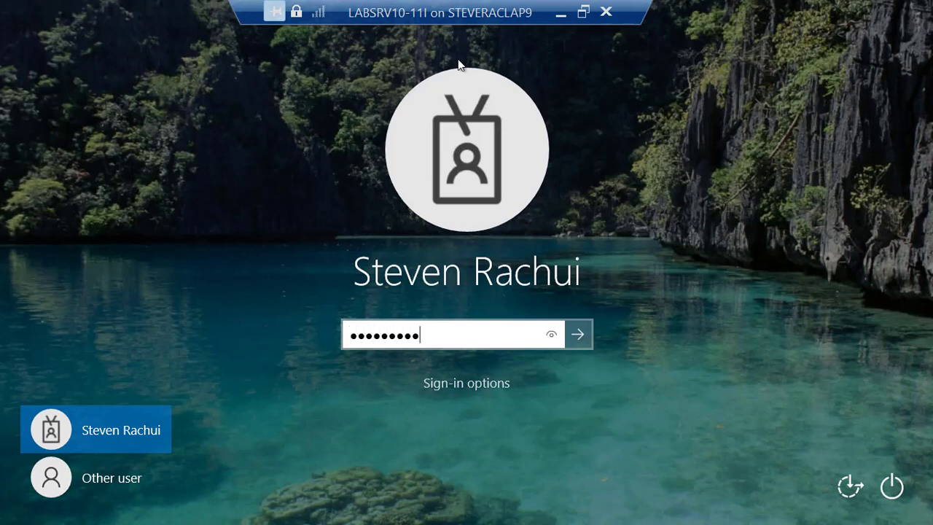
pyautogui.press('BackSpace')
pyautogui.press('BackSpace')
pyautogui.press('BackSpace')
pyautogui.press('BackSpace')
pyautogui.press('BackSpace')
pyautogui.press('BackSpace')
pyautogui.press('BackSpace')
pyautogui.press('BackSpace')
pyautogui.write('***********')
pyautogui.press('Return')
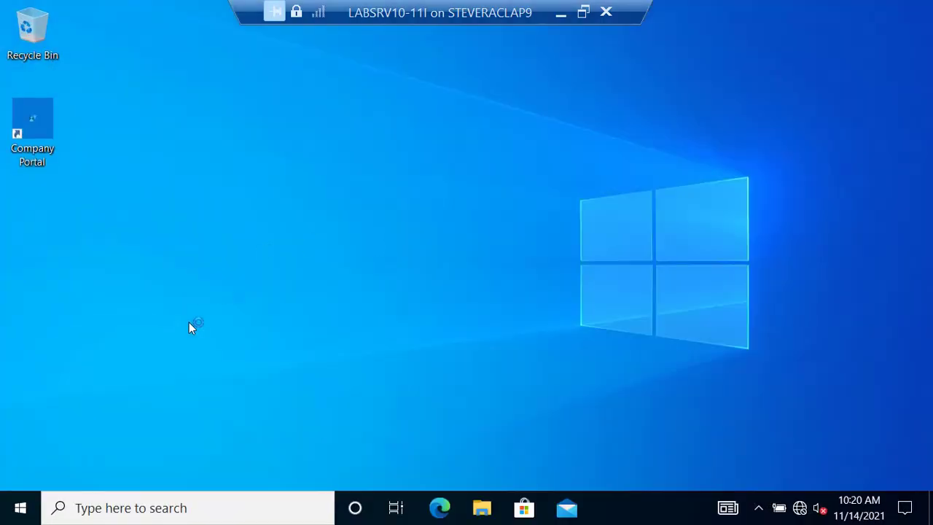
# Search Windows for "event" and open Event Viewer
pyautogui.click(236, 512)
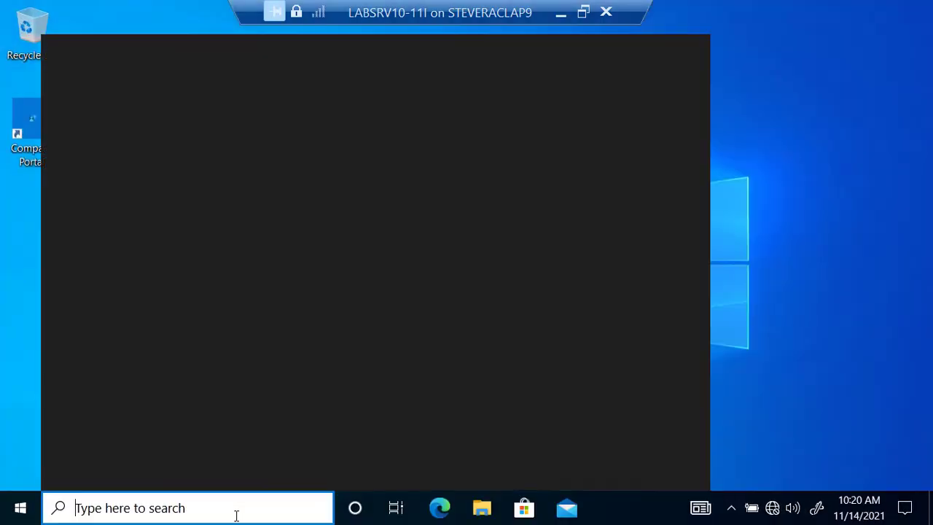
pyautogui.write('event')
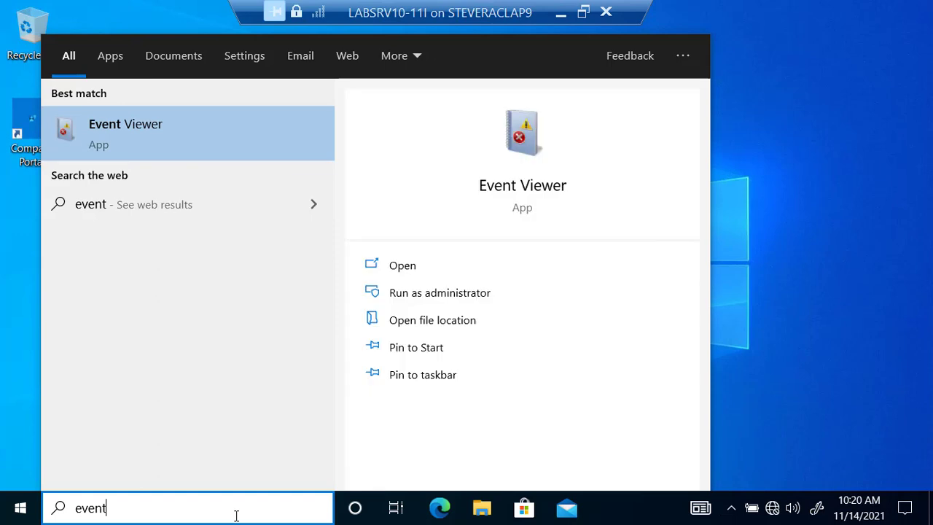
pyautogui.click(196, 146)
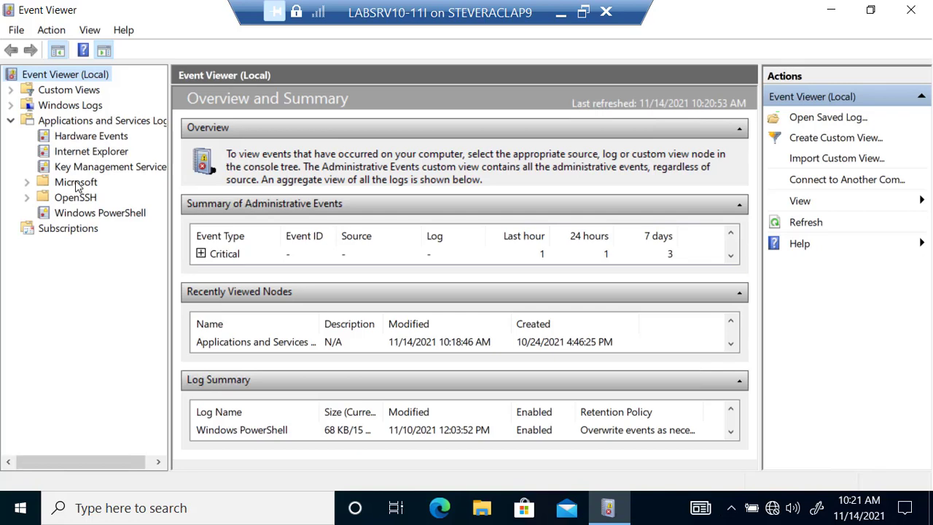
# Open the Admin log of User Device Registration under Applications and Services Logs > Microsoft > Windows
pyautogui.click(27, 183)
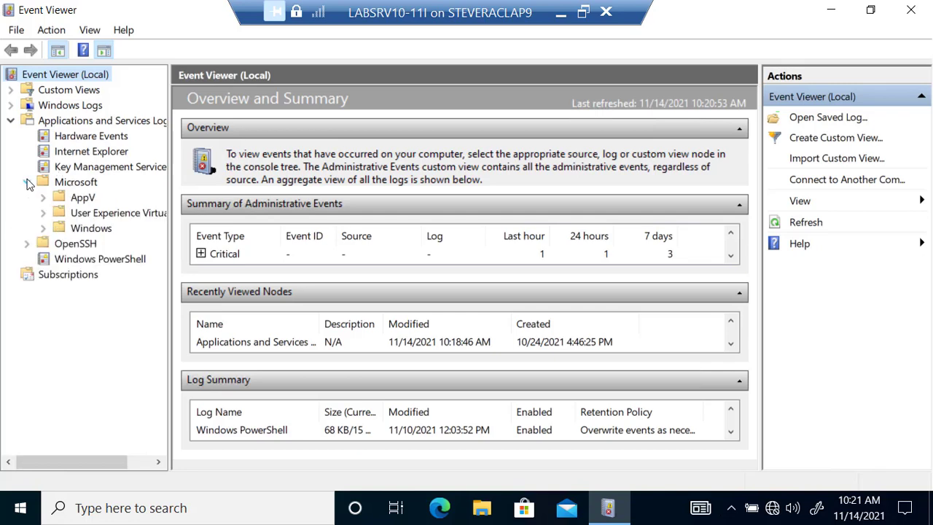
pyautogui.click(45, 229)
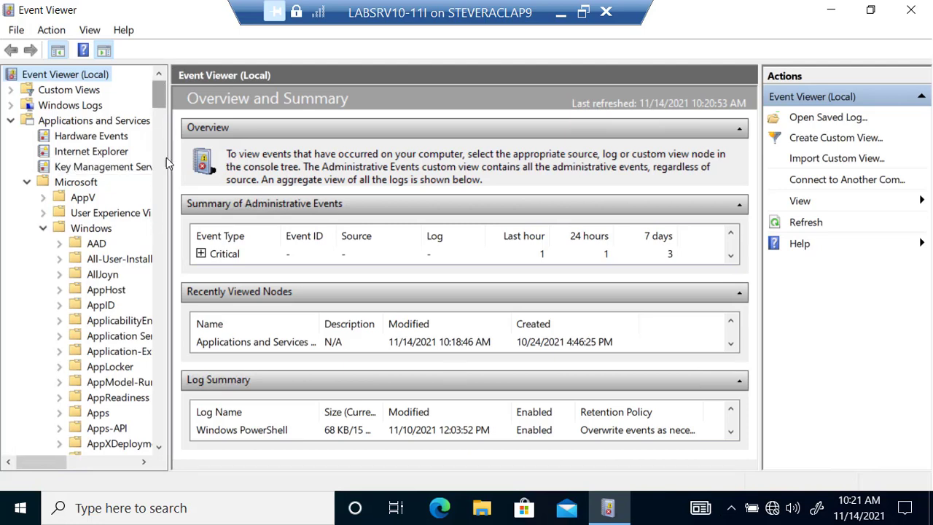
pyautogui.moveTo(159, 98); pyautogui.dragTo(185, 403)
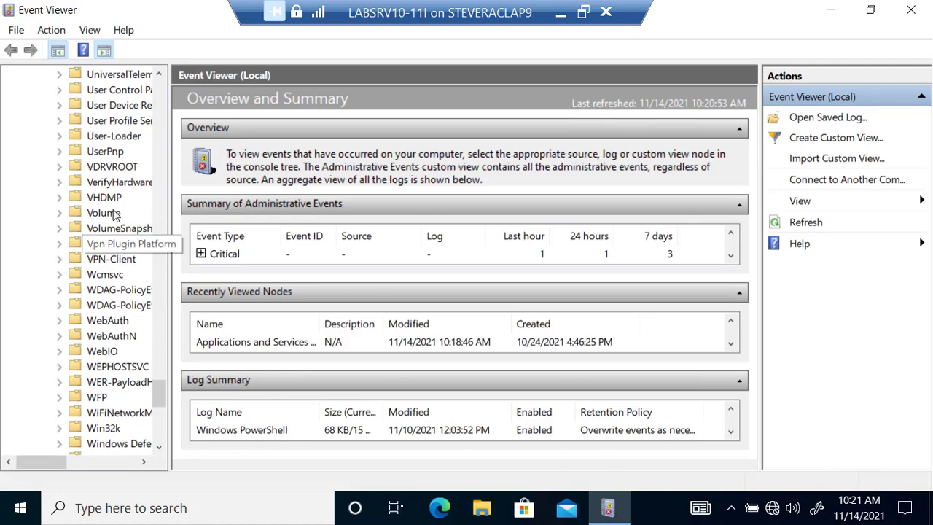
pyautogui.click(67, 105)
pyautogui.click(117, 121)
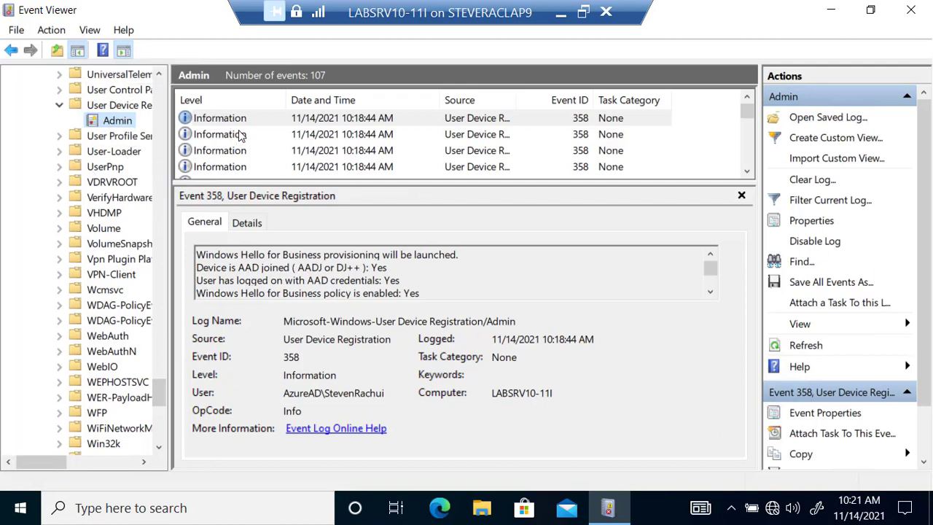
# Read through the description of the newest event 358 to review the Windows Hello for Business provisioning prerequisites
pyautogui.click(431, 277)
pyautogui.press('Down')
pyautogui.press('Down')
pyautogui.press('Down')
pyautogui.press('Down')
pyautogui.press('Down')
pyautogui.press('Down')
pyautogui.press('Down')
pyautogui.press('Down')
pyautogui.press('Down')
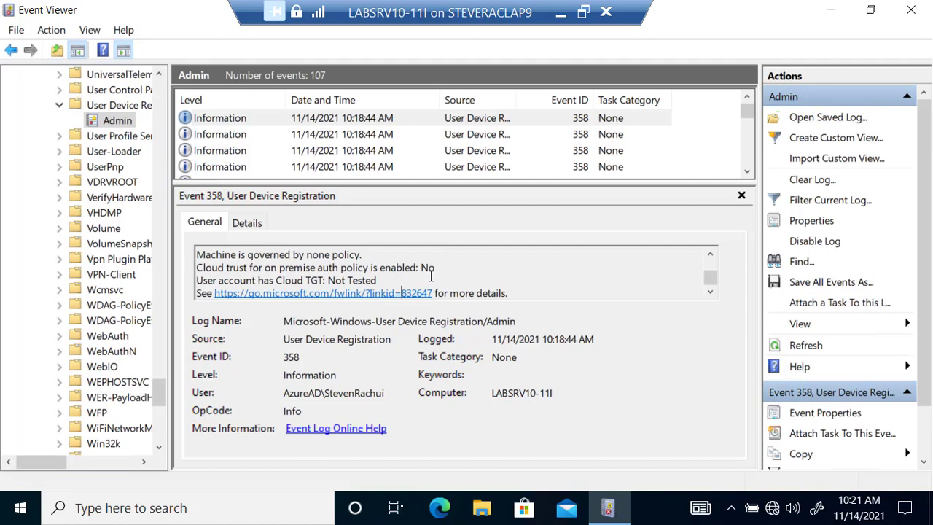
pyautogui.press('Up')
pyautogui.press('Up')
pyautogui.press('Up')
pyautogui.press('Up')
pyautogui.press('Up')
pyautogui.press('Up')
pyautogui.press('Up')
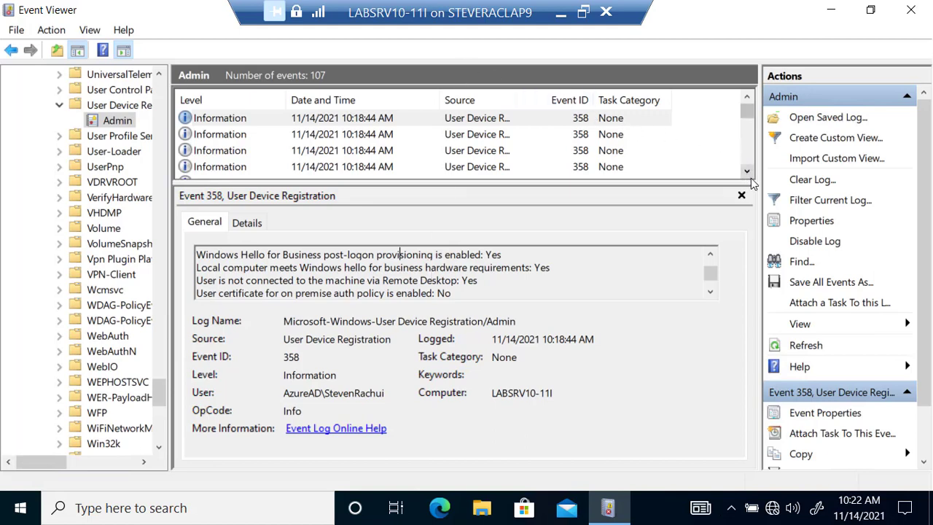
# Look through the recent User Device Registration events, covering the 360 warnings and the 358 and 369 information entries
pyautogui.click(752, 177)
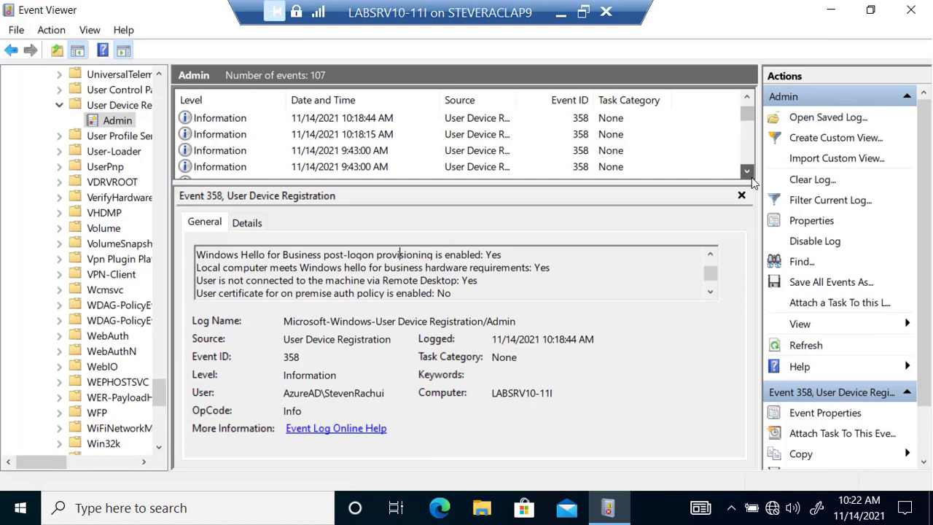
pyautogui.click(751, 178)
pyautogui.click(746, 171)
pyautogui.click(746, 171)
pyautogui.click(746, 172)
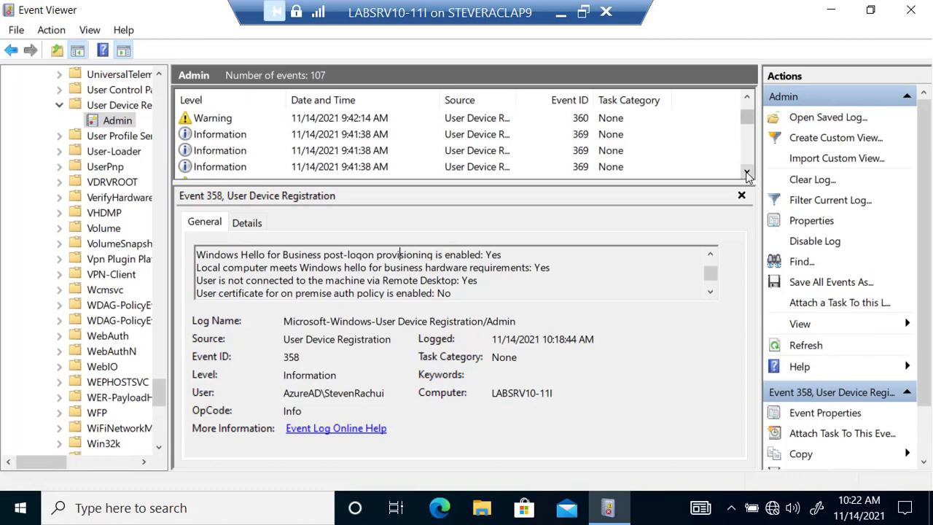
pyautogui.click(746, 171)
pyautogui.click(746, 172)
pyautogui.click(746, 171)
pyautogui.click(746, 171)
pyautogui.click(746, 171)
pyautogui.click(745, 172)
pyautogui.click(746, 171)
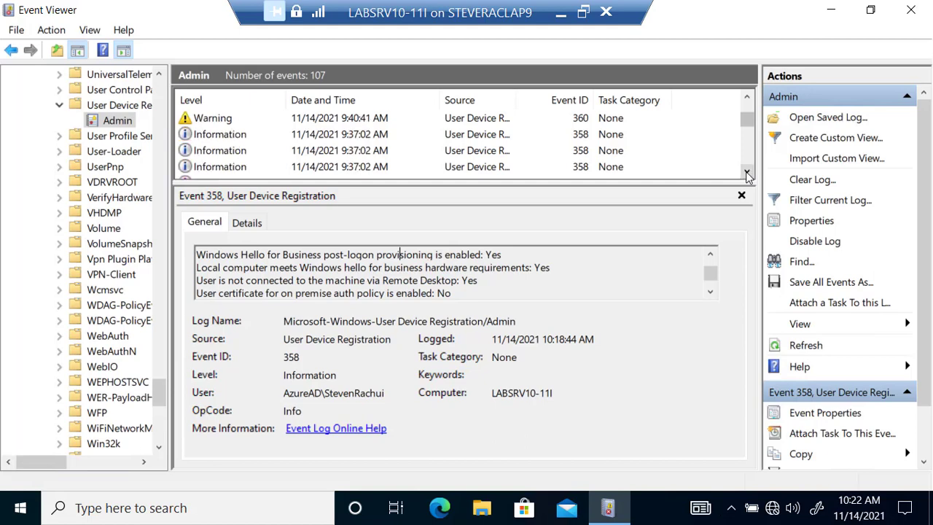
pyautogui.click(746, 97)
pyautogui.click(746, 97)
pyautogui.click(746, 97)
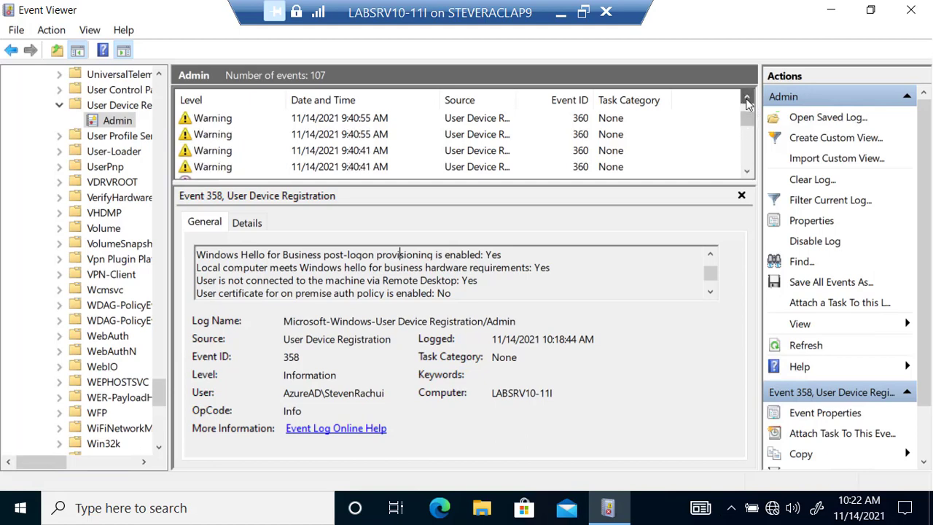
pyautogui.click(746, 98)
pyautogui.click(745, 99)
pyautogui.click(745, 99)
pyautogui.click(746, 98)
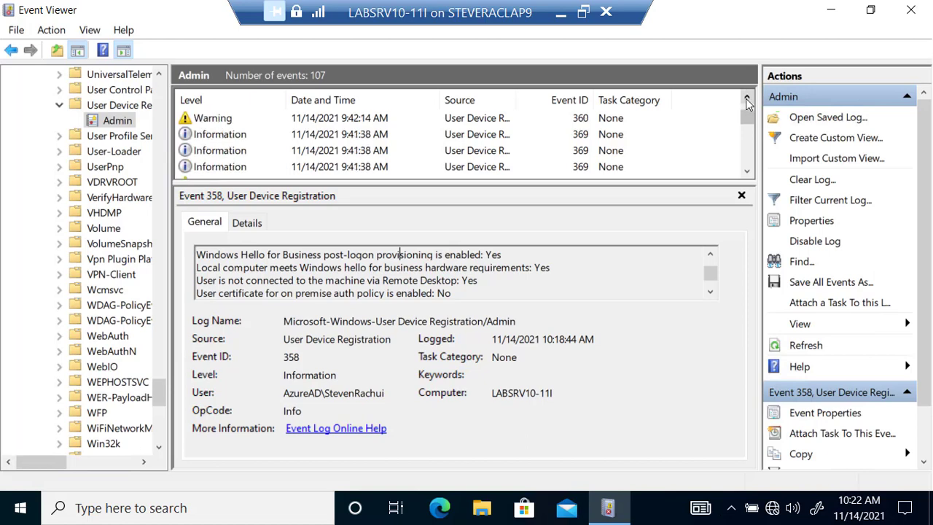
pyautogui.click(746, 98)
pyautogui.click(746, 99)
pyautogui.click(746, 99)
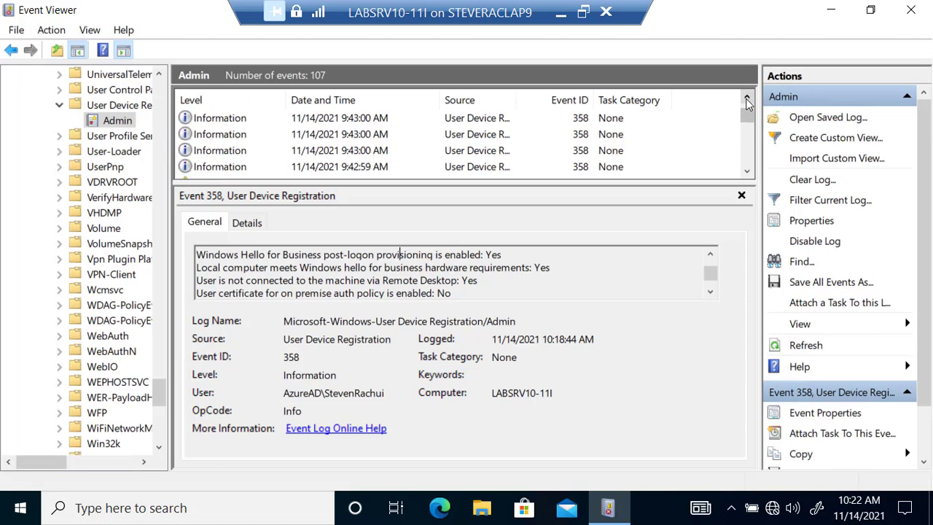
# Find event 300 from 10/25/2021 in the Admin log and examine its Microsoft Passport key registration description
pyautogui.click(747, 171)
pyautogui.click(747, 170)
pyautogui.click(746, 172)
pyautogui.click(746, 173)
pyautogui.click(747, 173)
pyautogui.click(746, 173)
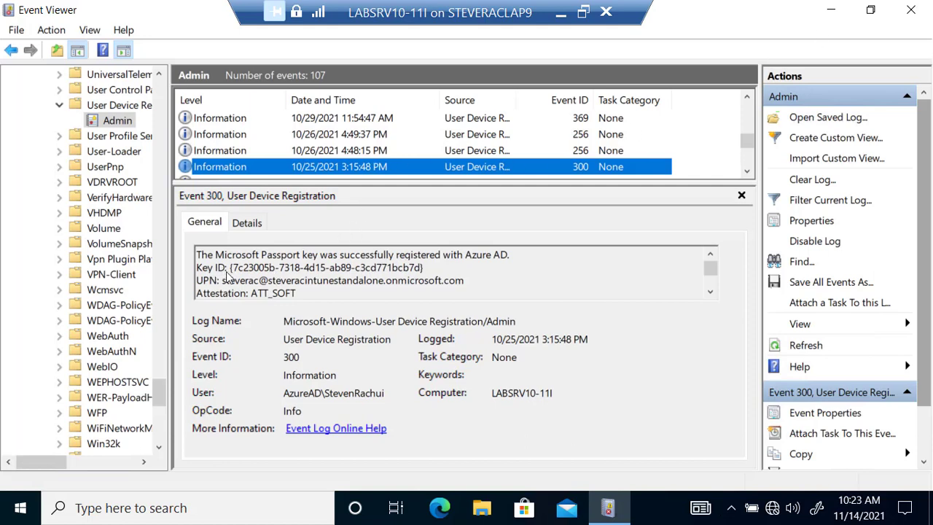
pyautogui.click(455, 276)
pyautogui.hotkey('ctrl', 'a')
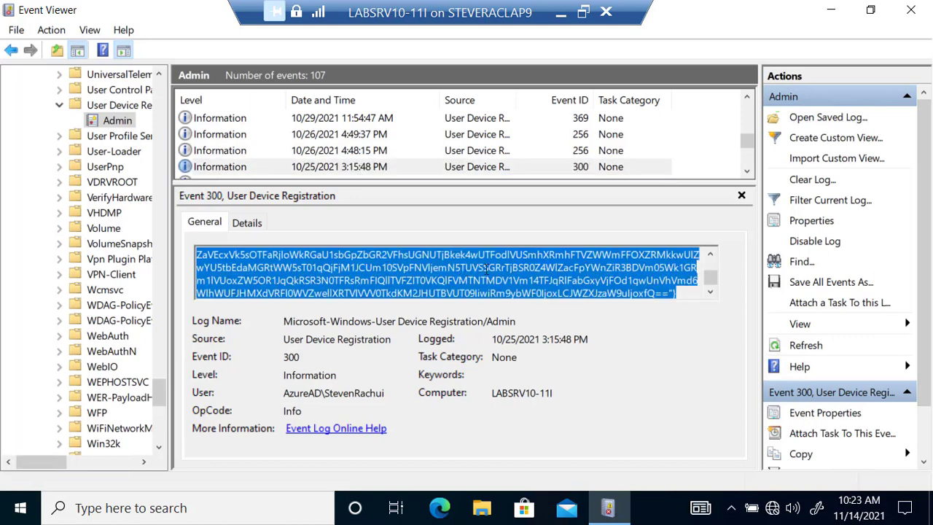
pyautogui.click(486, 270)
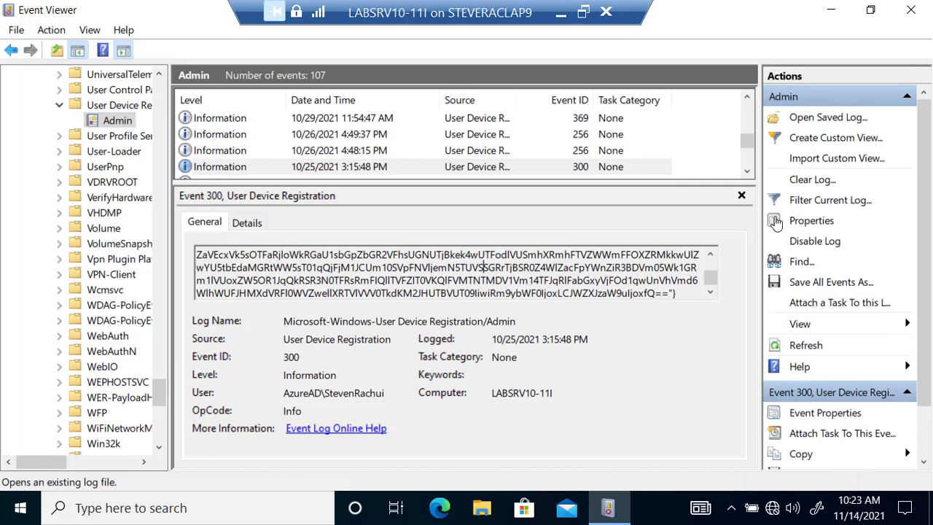
# Leave Event Viewer, launch the Registry Editor with regedt32 and allow it to make changes to the device
pyautogui.click(829, 10)
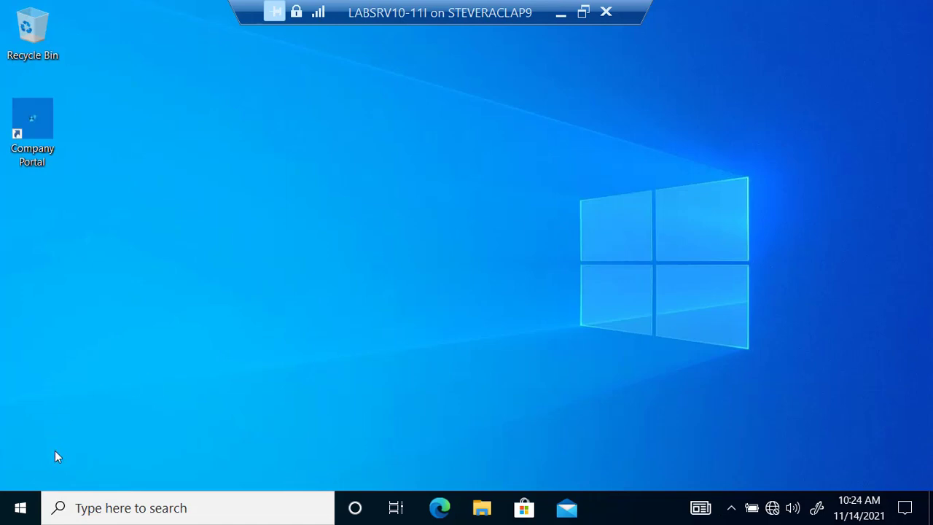
pyautogui.click(146, 506)
pyautogui.write('regedt32')
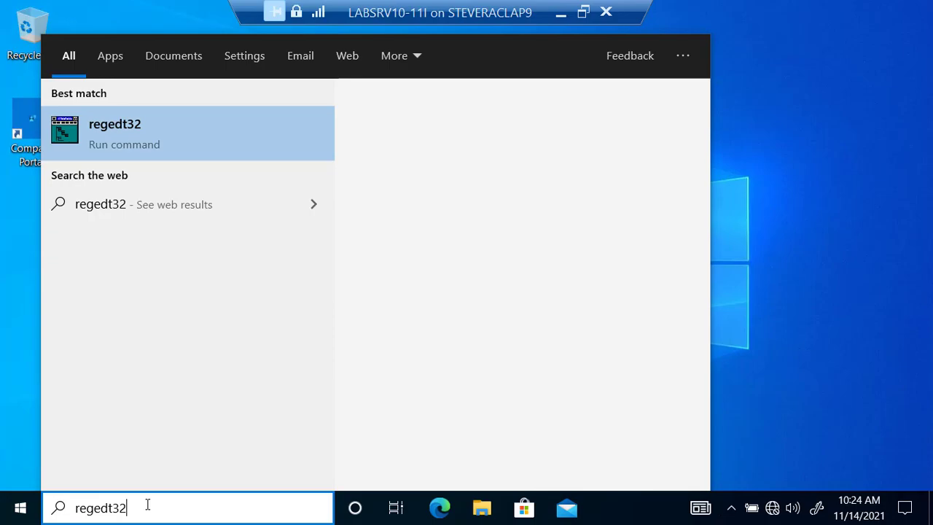
pyautogui.press('Return')
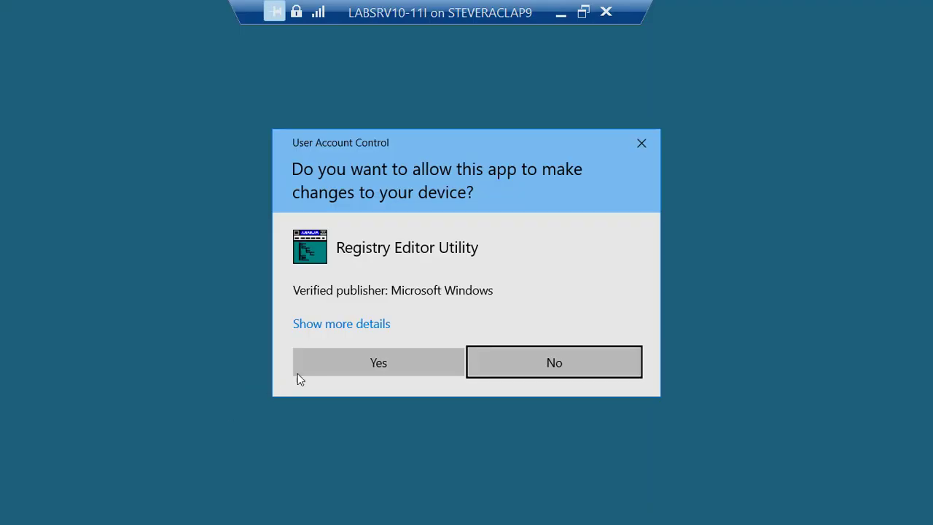
pyautogui.click(351, 368)
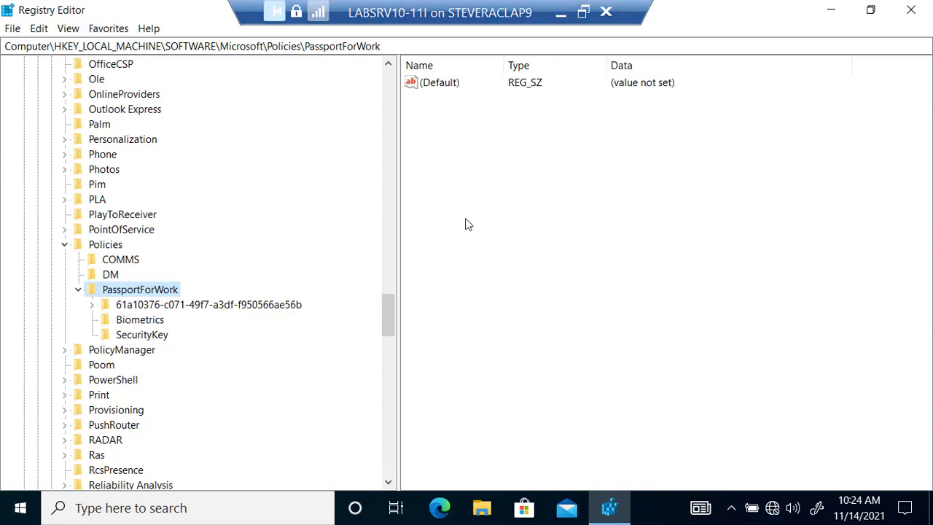
# Expand PolicyManager\current\device under HKEY_LOCAL_MACHINE\SOFTWARE\Microsoft to examine its policy subkeys
pyautogui.click(65, 350)
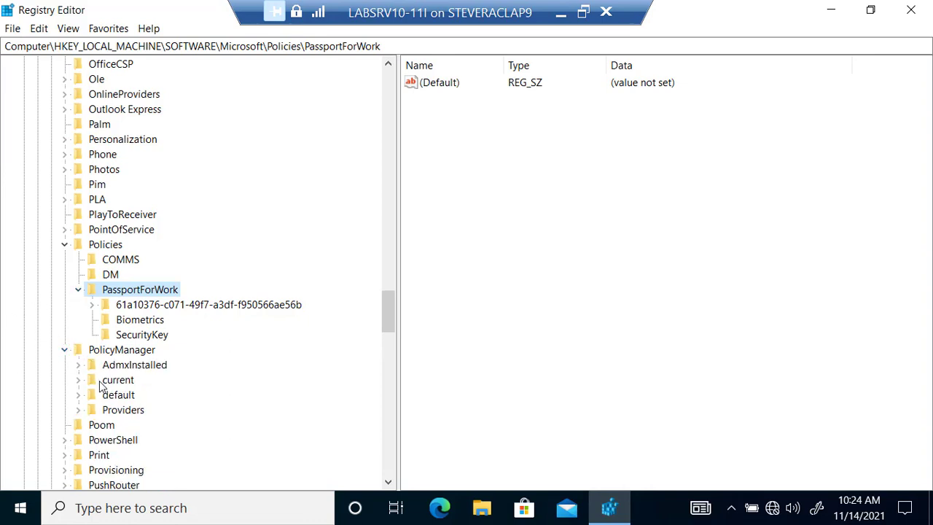
pyautogui.click(81, 381)
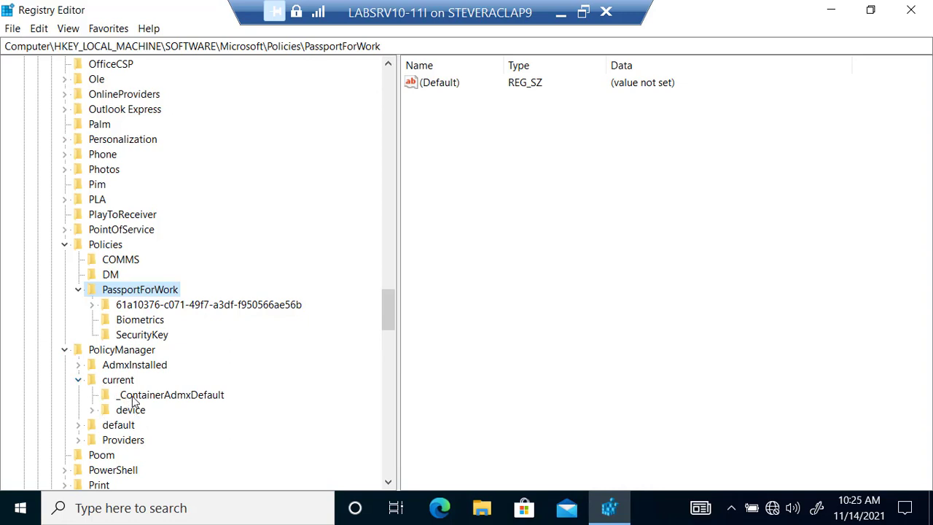
pyautogui.click(93, 413)
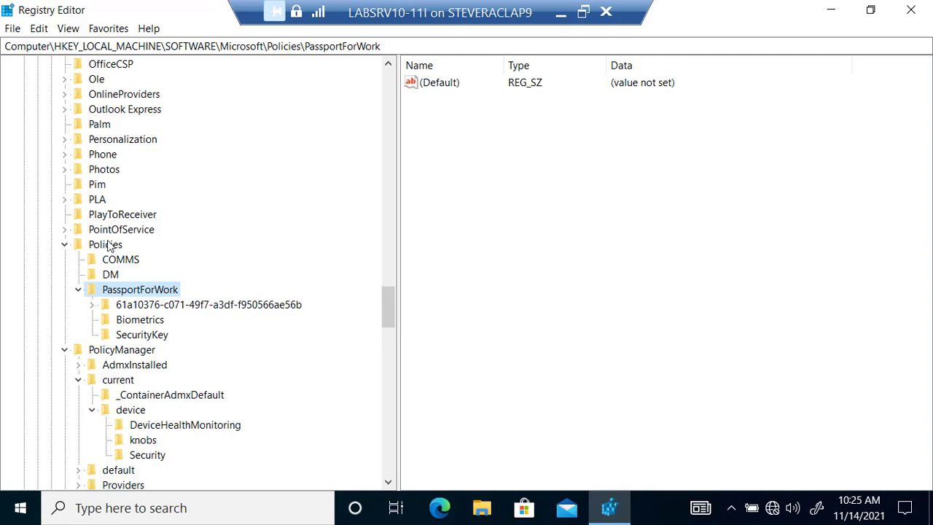
# Examine the device-level PINComplexity and Remote values in the tenant ID key under Policies\PassportForWork
pyautogui.click(110, 246)
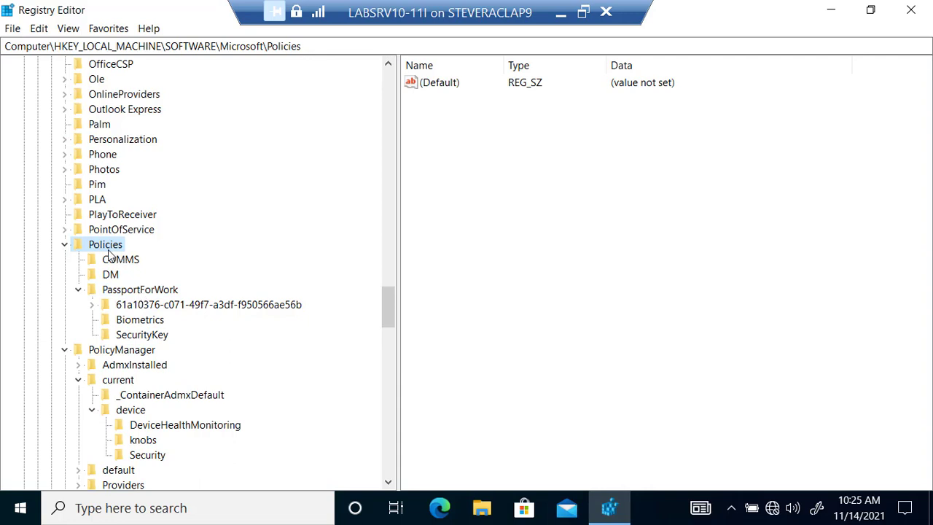
pyautogui.click(128, 293)
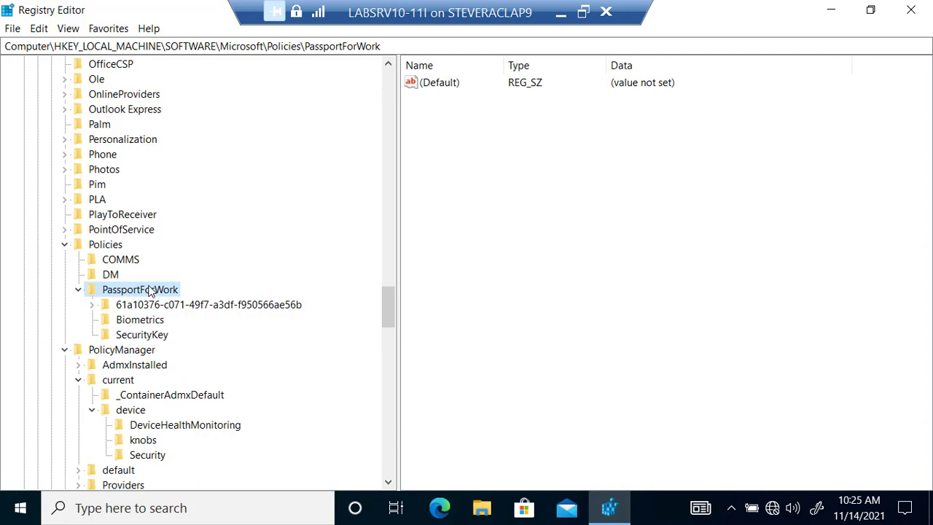
pyautogui.click(92, 305)
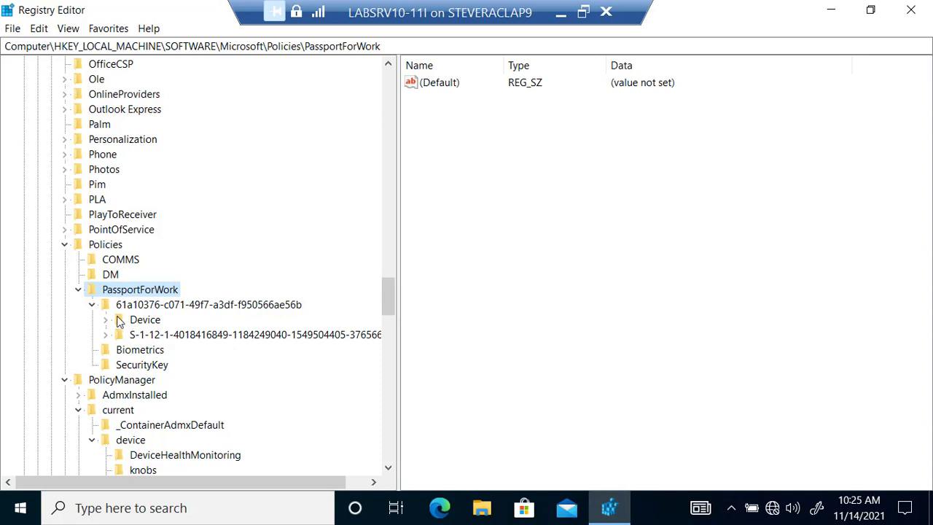
pyautogui.click(106, 320)
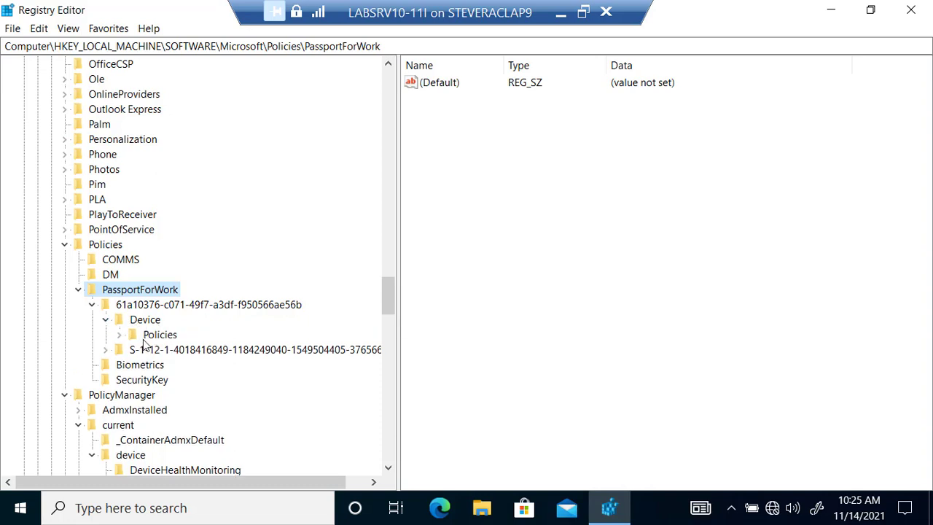
pyautogui.click(120, 336)
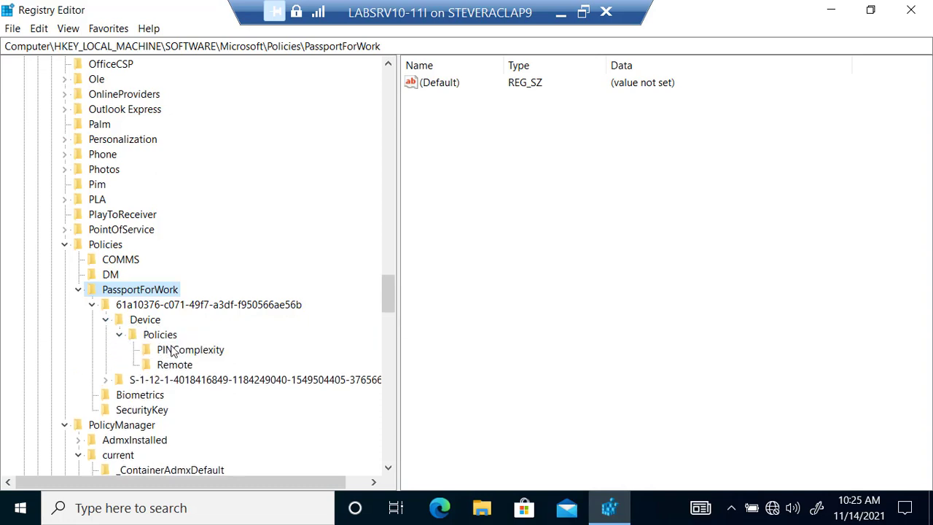
pyautogui.click(179, 353)
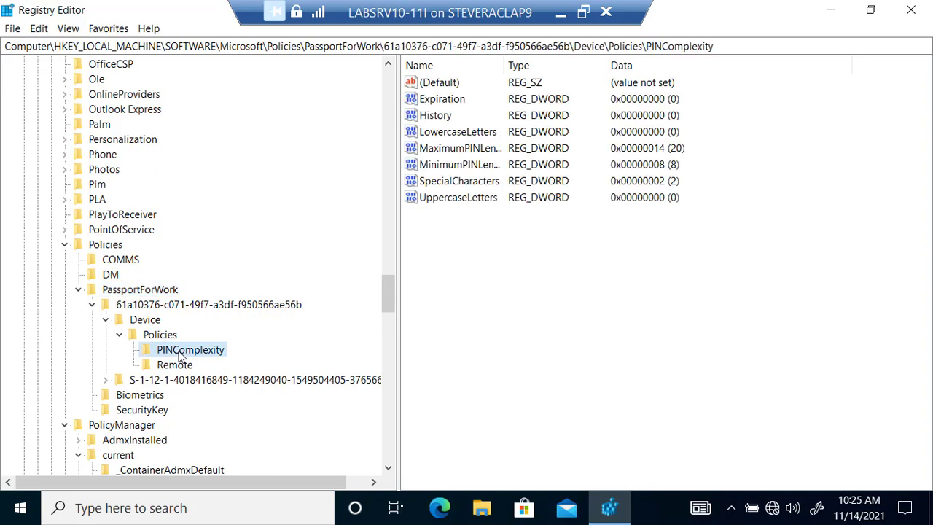
pyautogui.click(178, 365)
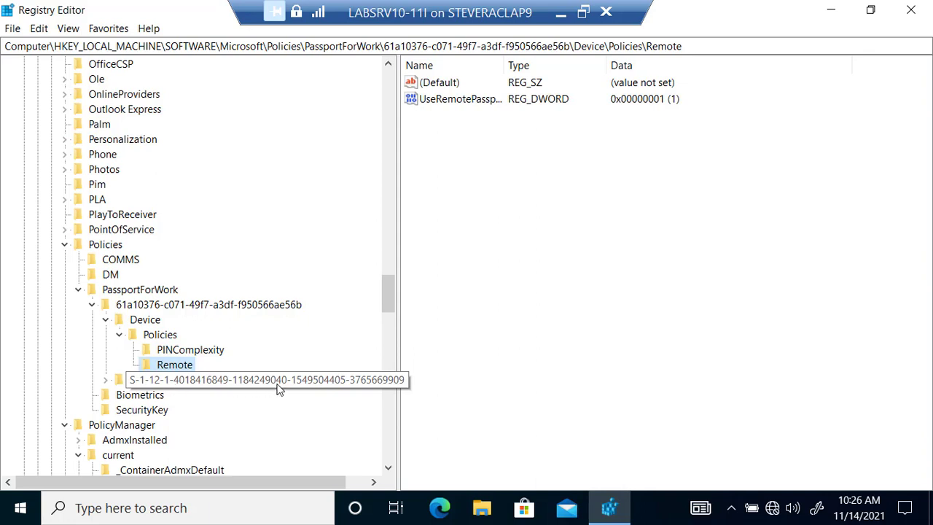
# Examine the Policies and PINComplexity values stored under the user SID key in PassportForWork
pyautogui.click(115, 384)
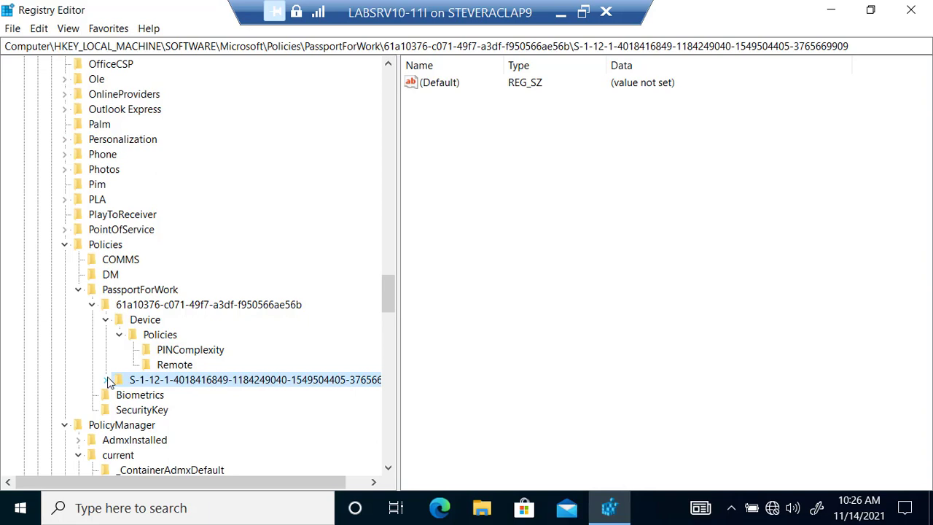
pyautogui.click(107, 380)
pyautogui.click(162, 396)
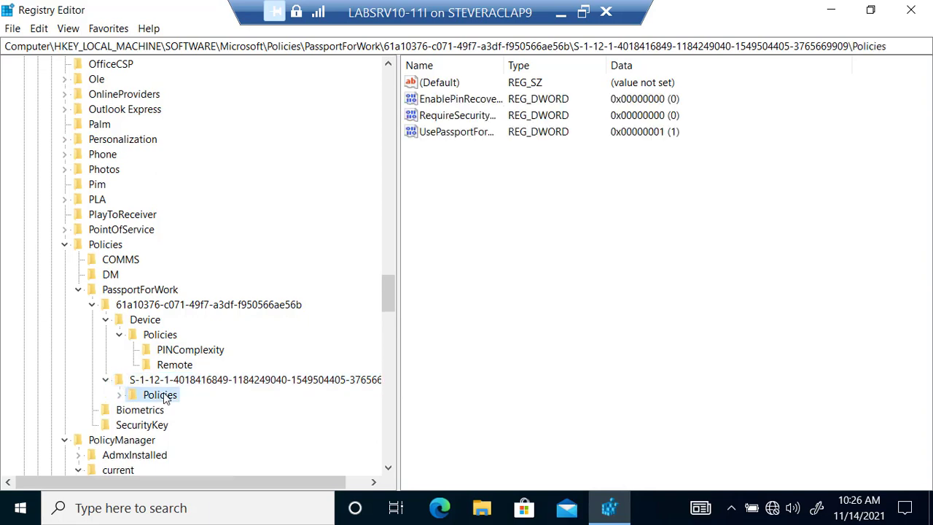
pyautogui.click(119, 395)
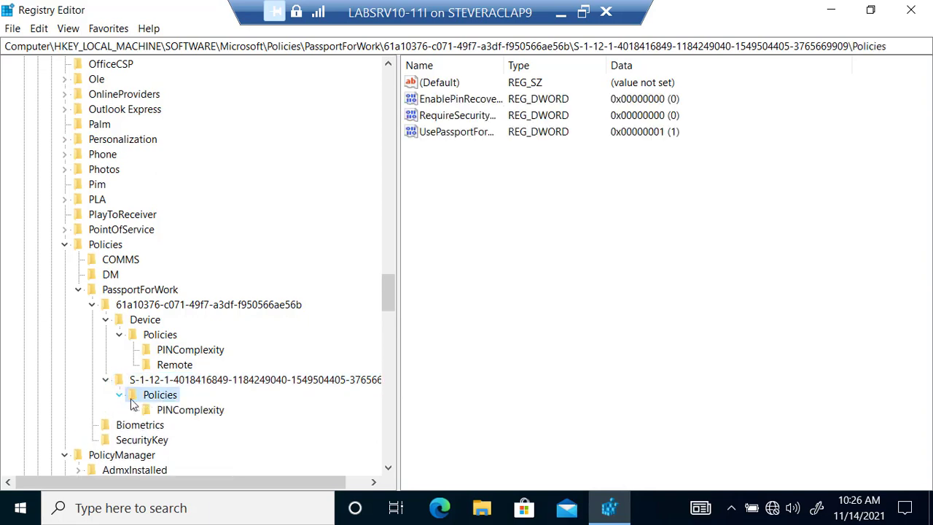
pyautogui.click(176, 413)
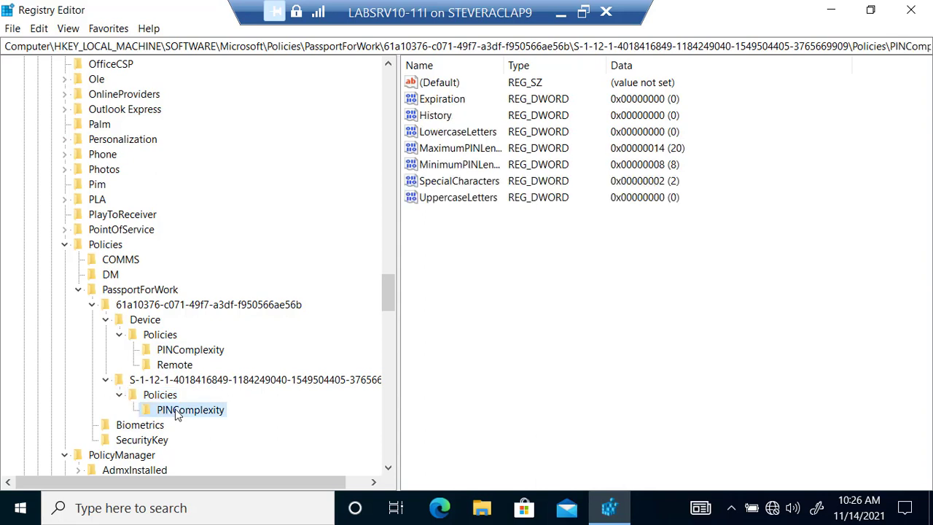
# View the values of the SecurityKey and Biometrics keys under PassportForWork
pyautogui.press('Down')
pyautogui.press('Down')
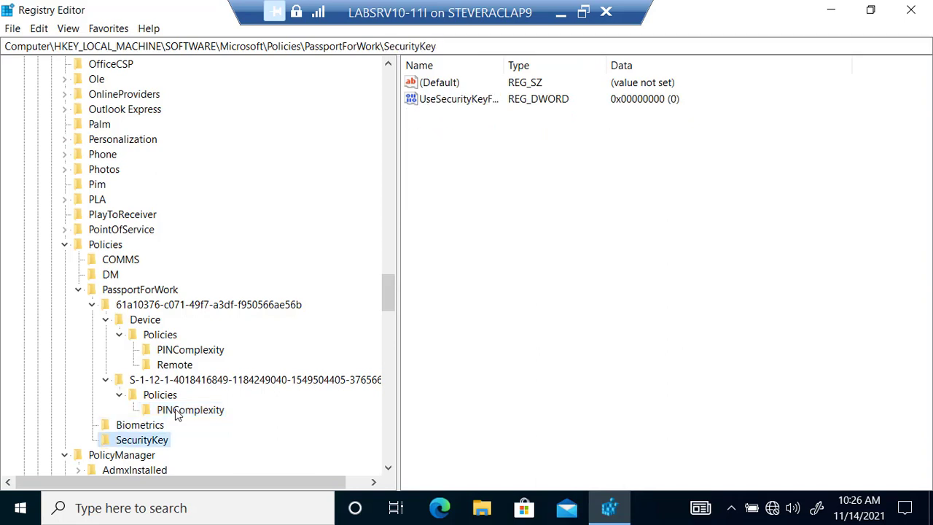
pyautogui.press('Up')
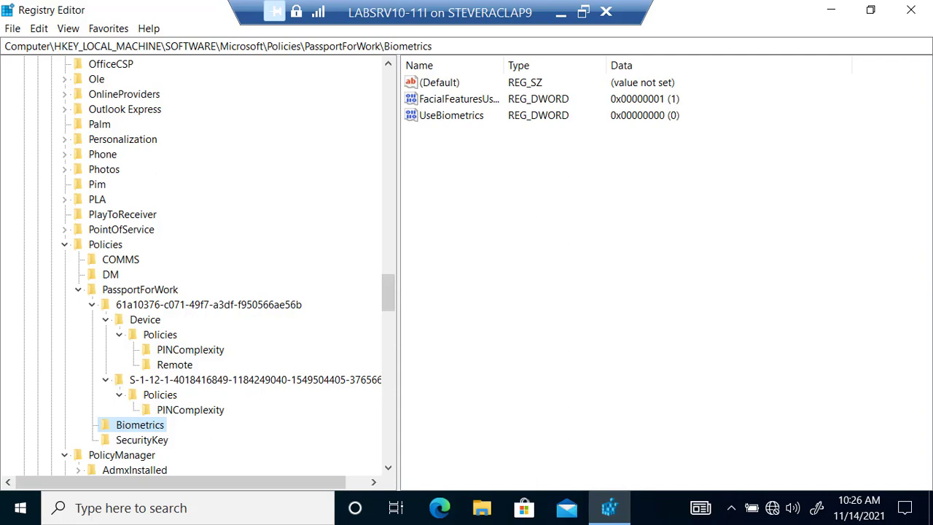
# Close the Registry Editor and minimize the LABSRV10-11I virtual machine connection
pyautogui.click(911, 13)
pyautogui.click(559, 11)
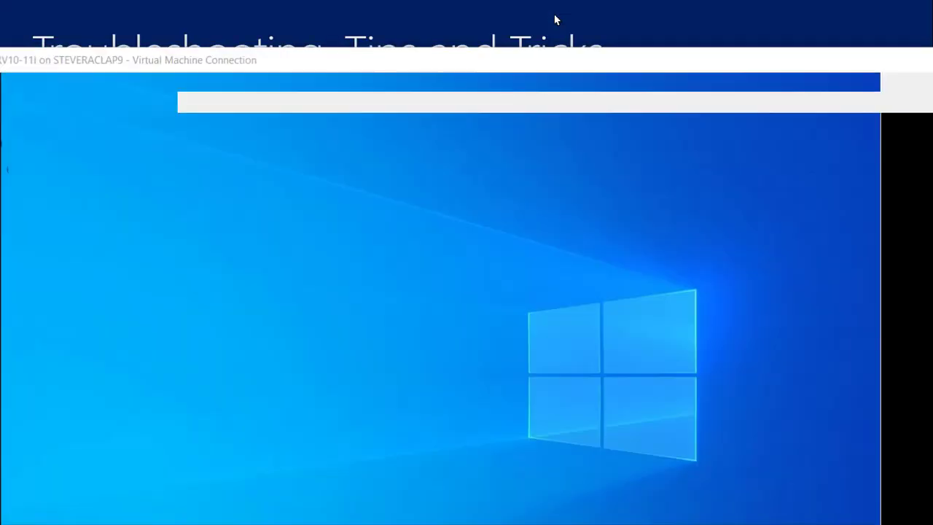